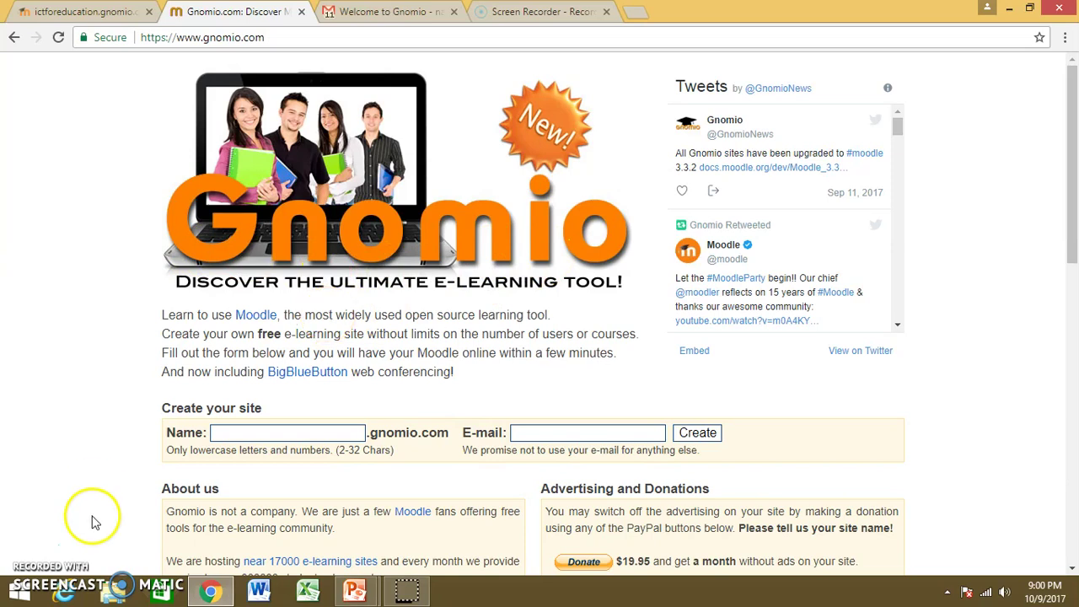
- Fill in 'ictforeducation' as the new site name in Gnomio's form, leaving e-mail blank
left_click(255, 432)
type("ictforeducation")
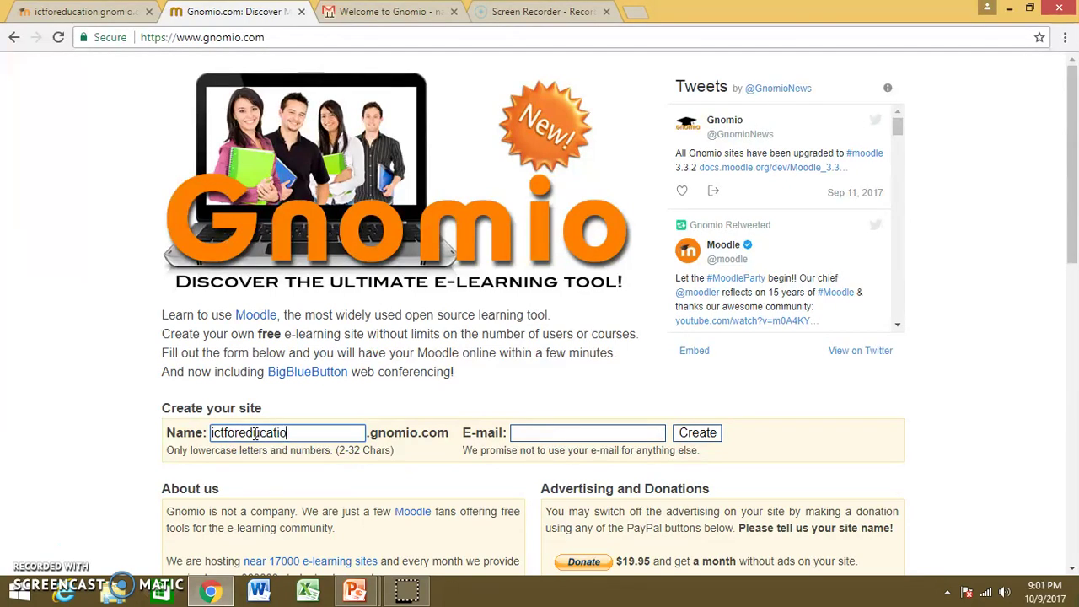
left_click(560, 434)
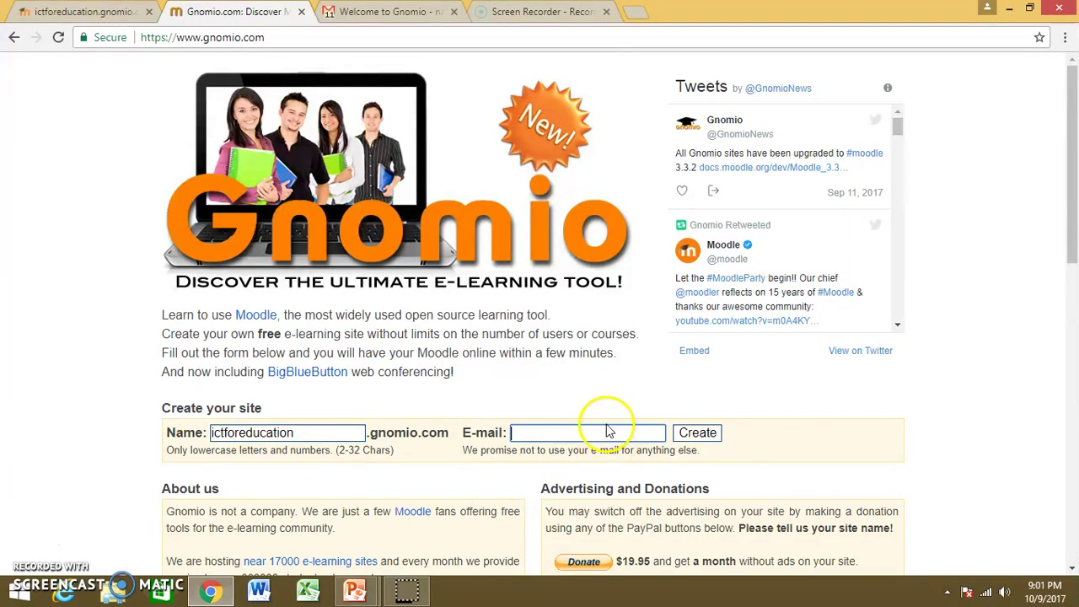
left_click(702, 436)
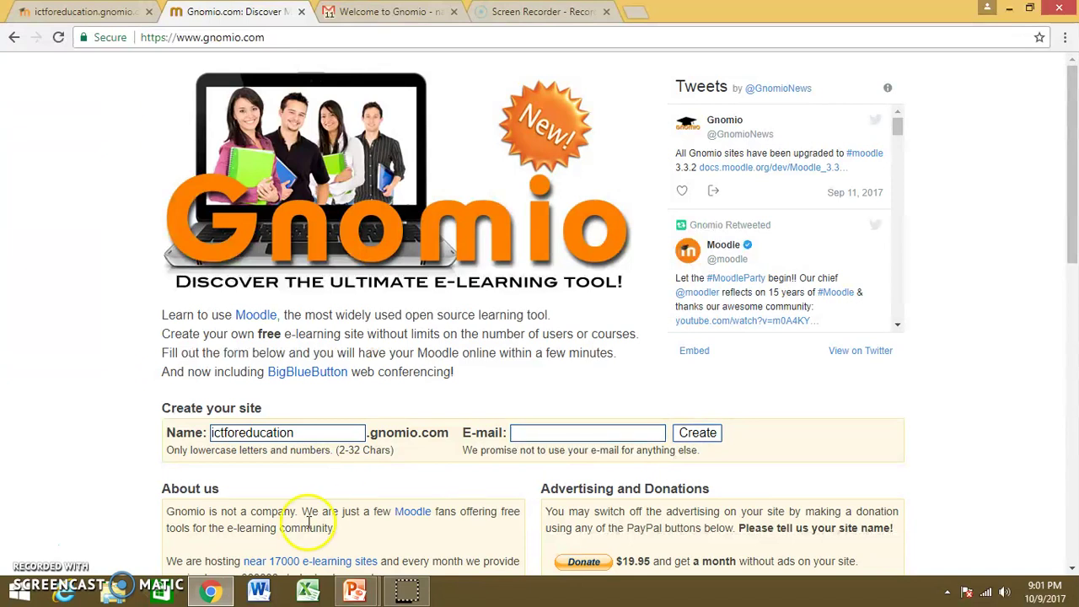
key("ctrl+Tab")
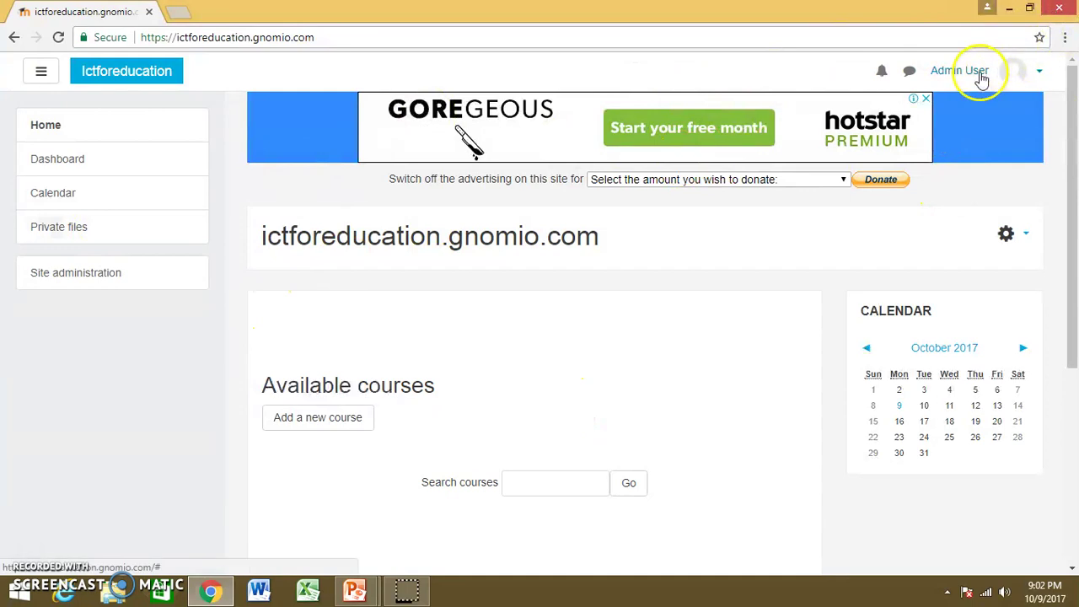
left_click(1041, 75)
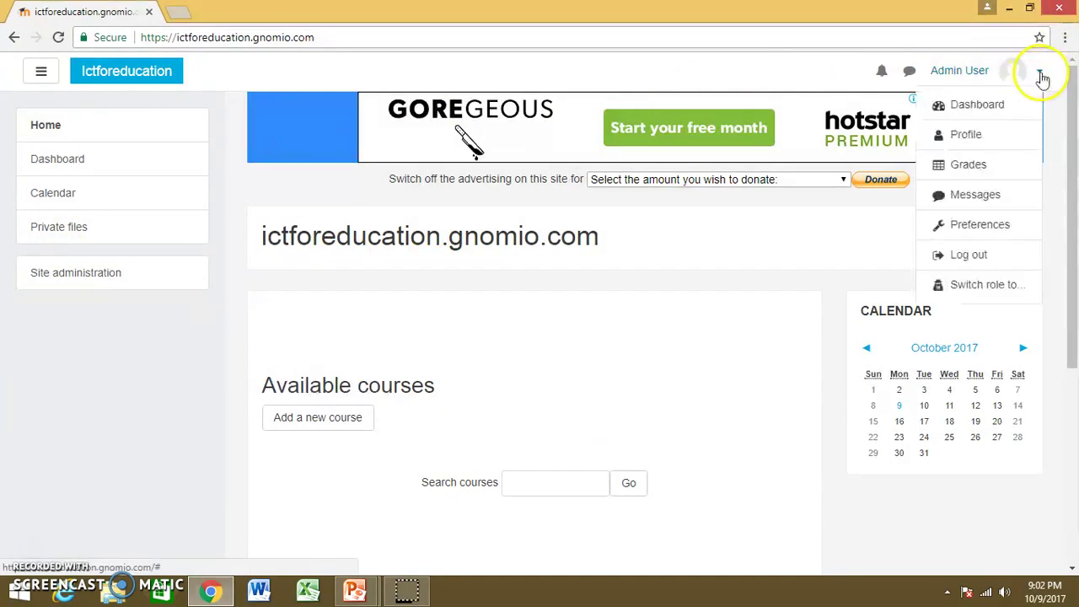
left_click(969, 136)
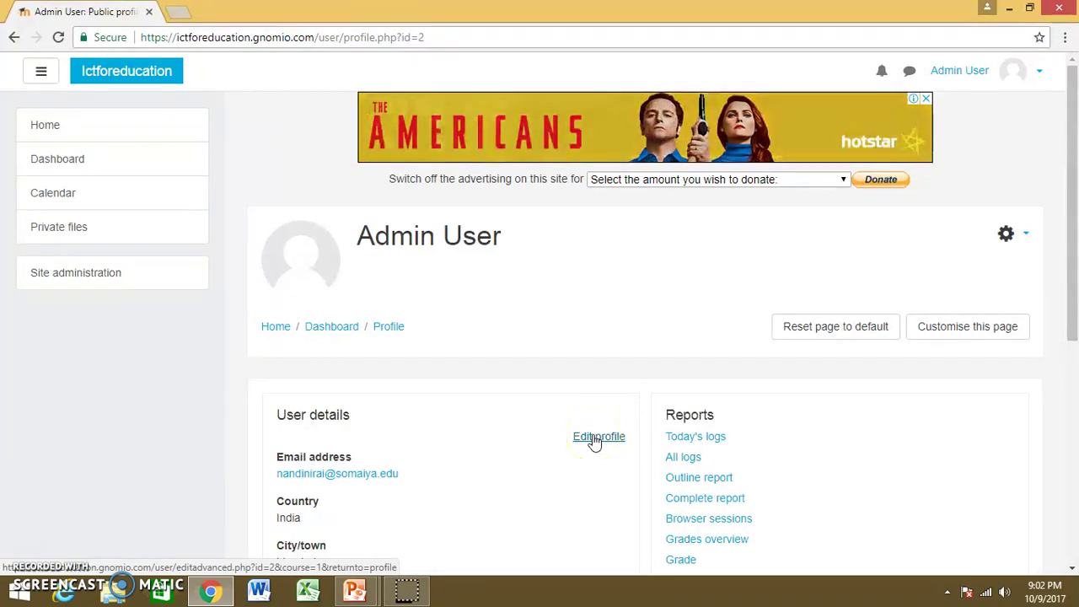
left_click(594, 438)
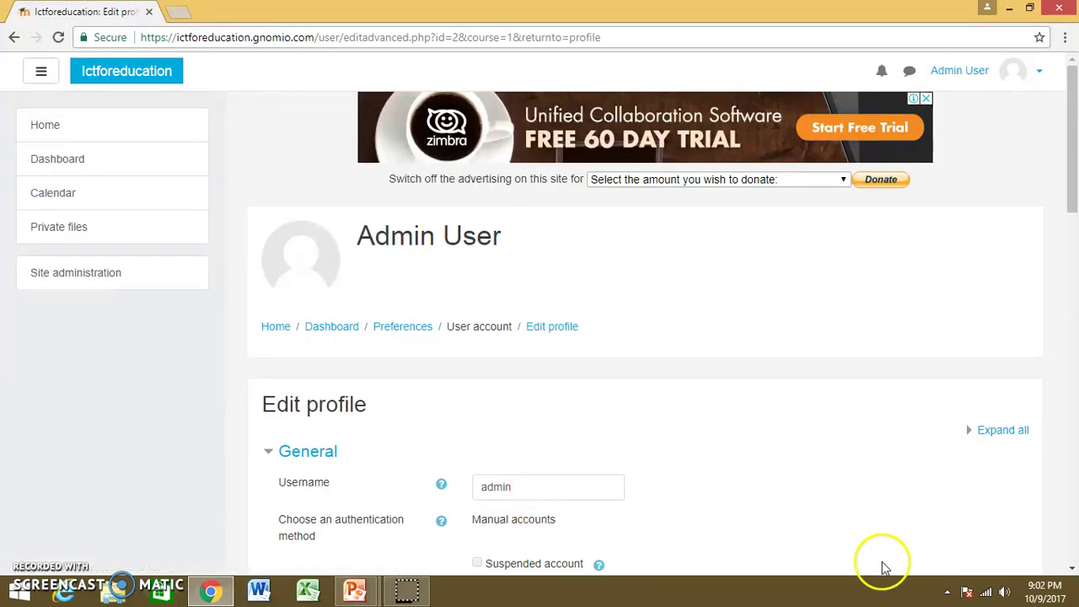
scroll(1072, 572, "down", 2)
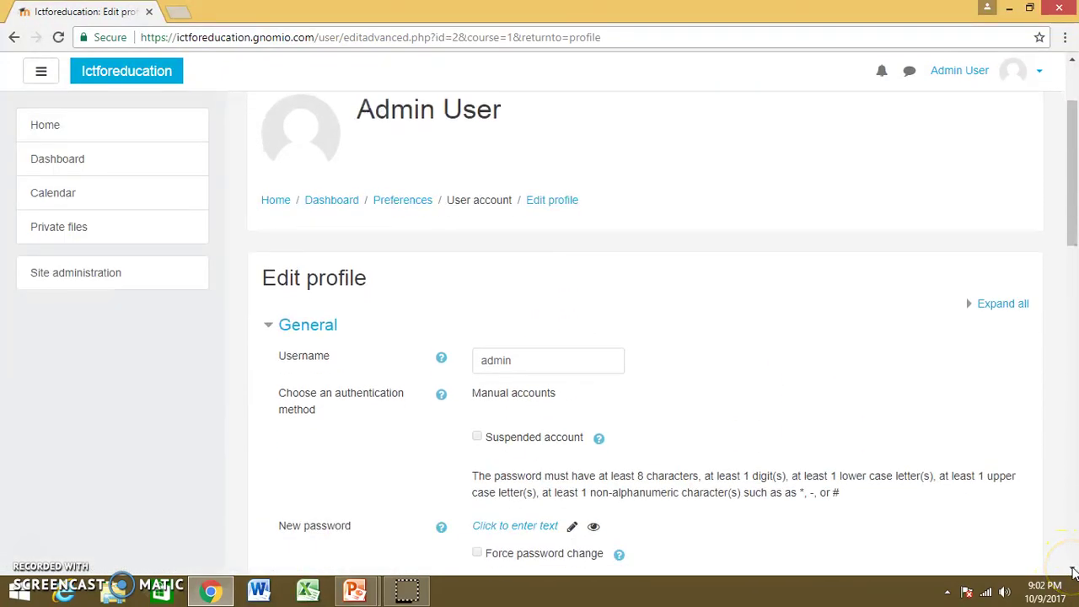
scroll(810, 517, "down", 2)
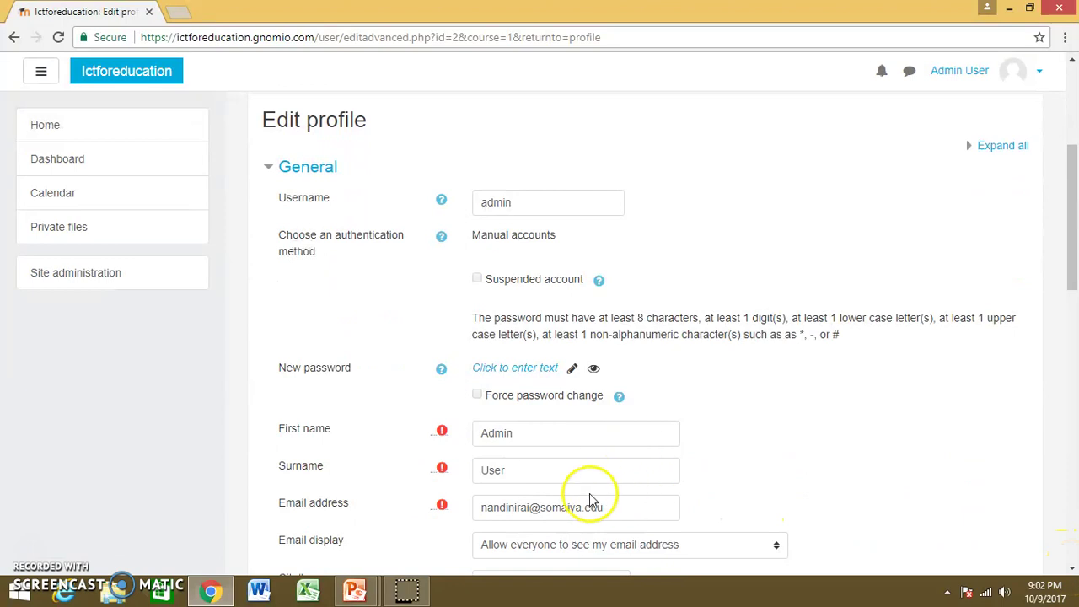
left_click(1074, 570)
scroll(1073, 571, "down", 1)
scroll(1073, 571, "down", 1)
scroll(1073, 570, "down", 1)
scroll(1074, 570, "down", 1)
scroll(1073, 571, "down", 1)
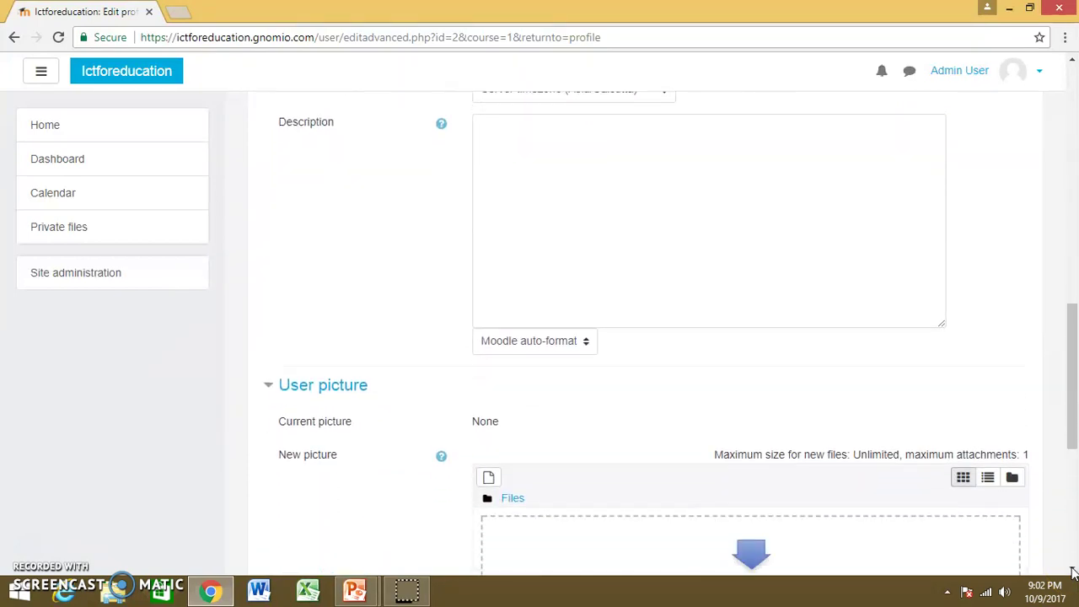
scroll(1073, 571, "down", 1)
scroll(1074, 570, "down", 1)
scroll(1073, 571, "down", 1)
scroll(1073, 570, "down", 1)
left_click(540, 465)
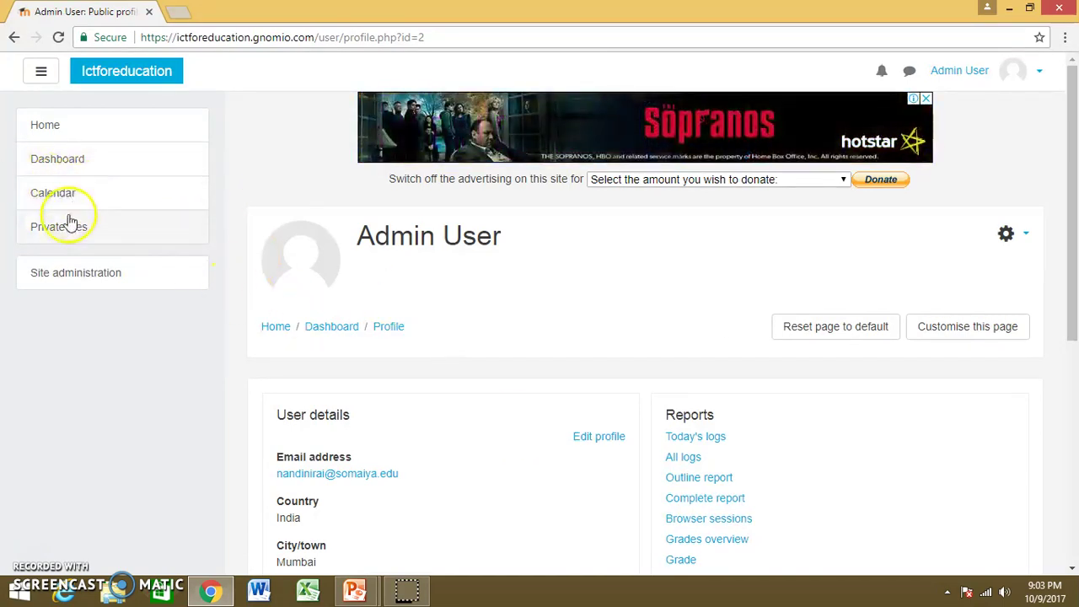
- Reach the new-course form via Site administration > Courses > Manage courses and categories
left_click(63, 281)
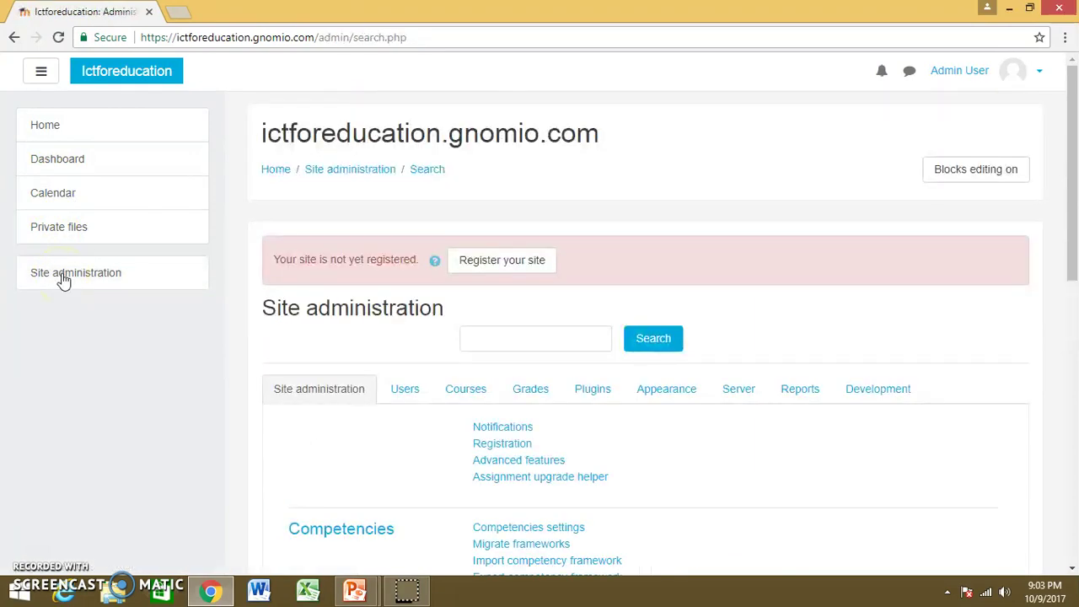
left_click(465, 390)
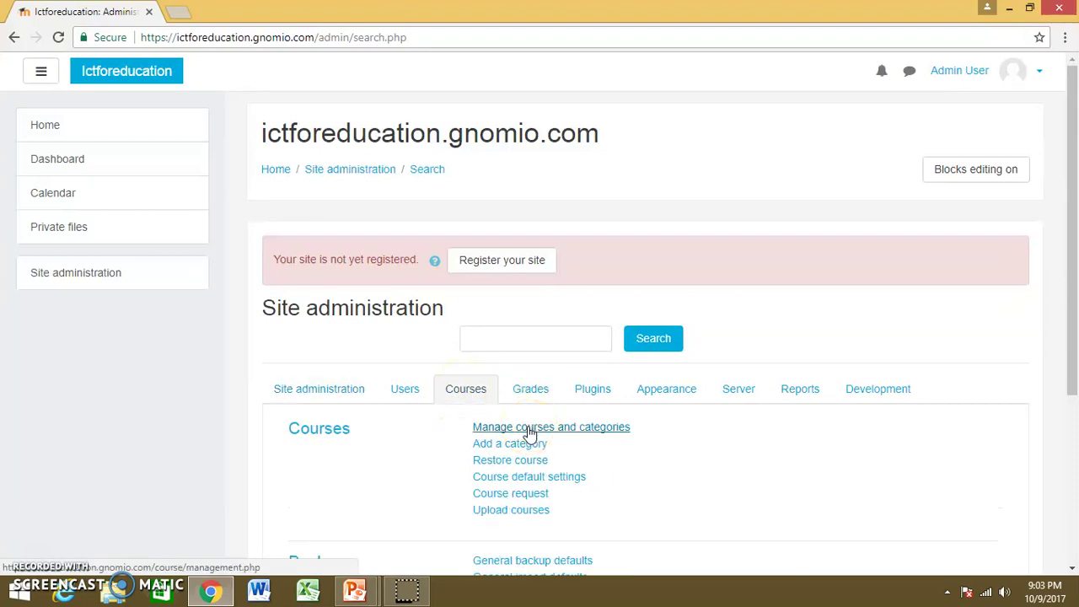
left_click(530, 428)
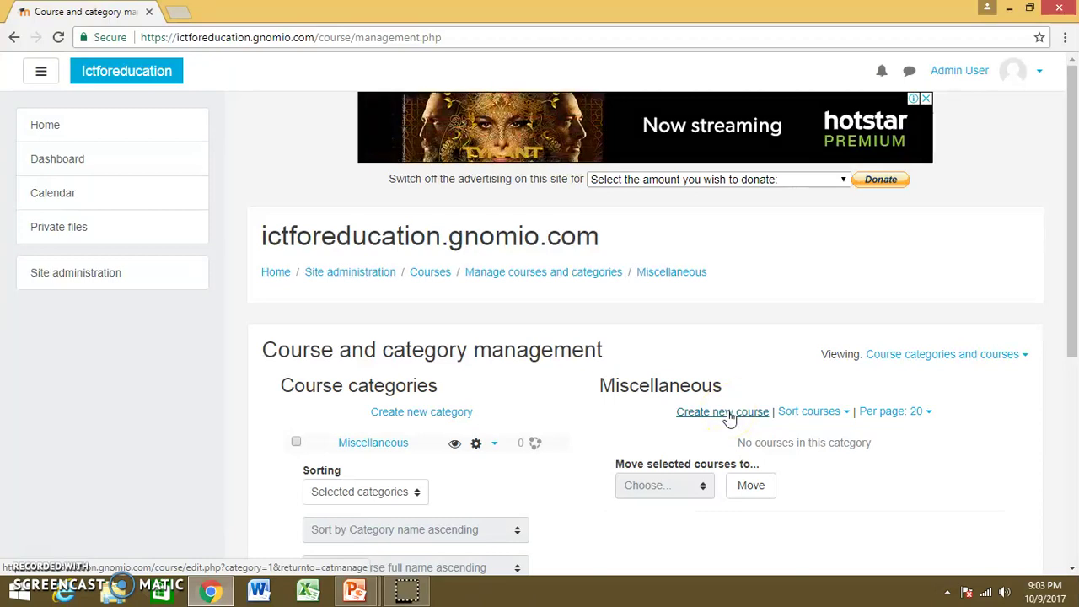
left_click(729, 413)
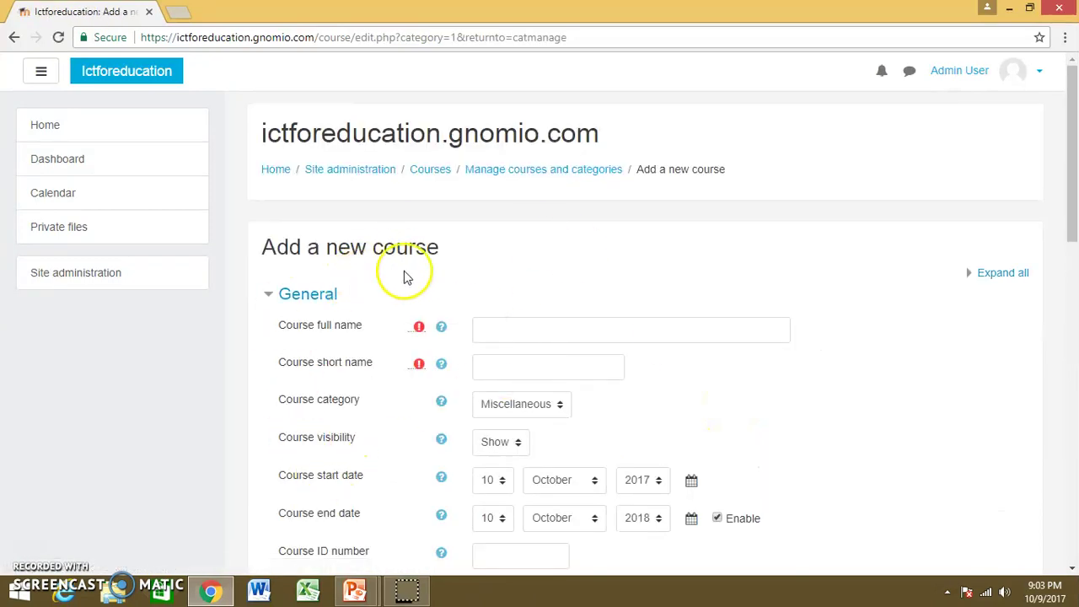
- Enter course full name 'ictforeducation' and short name 'ict'
left_click(543, 332)
type("ictforeducation")
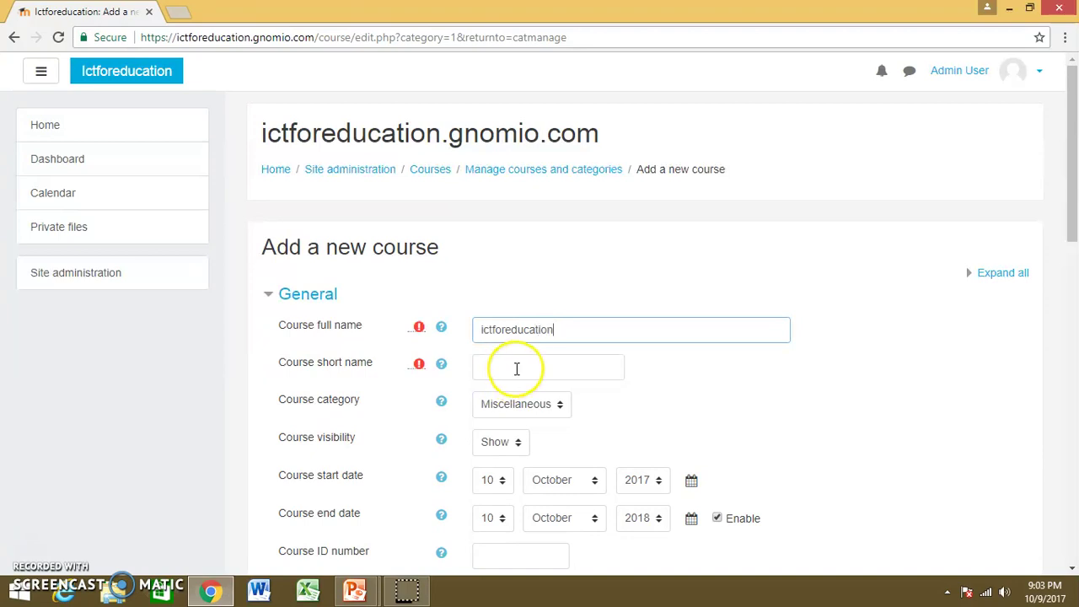
left_click(516, 369)
type("ict")
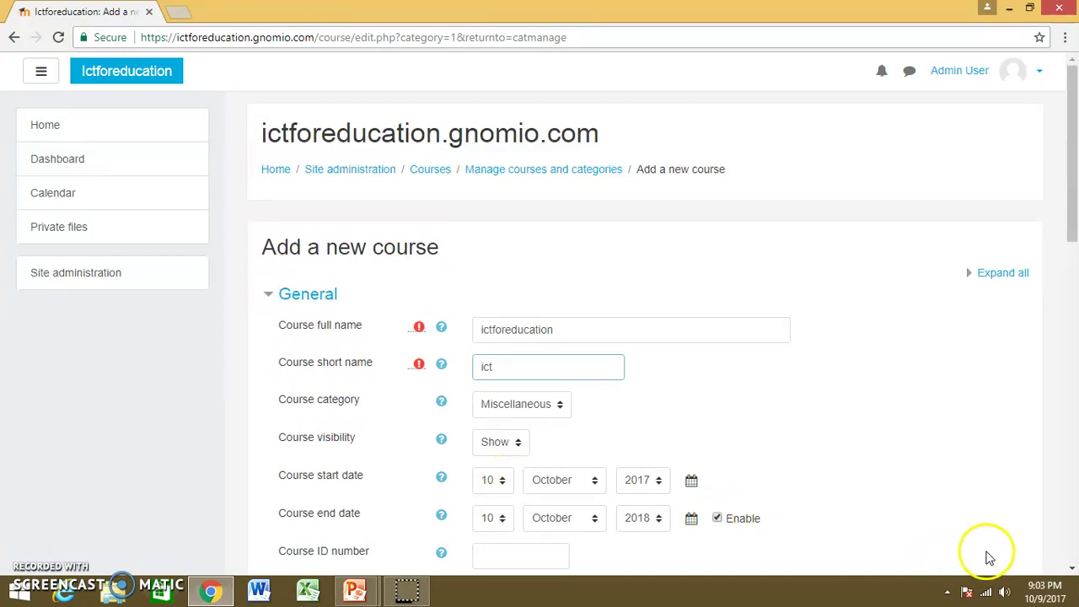
left_click(1073, 570)
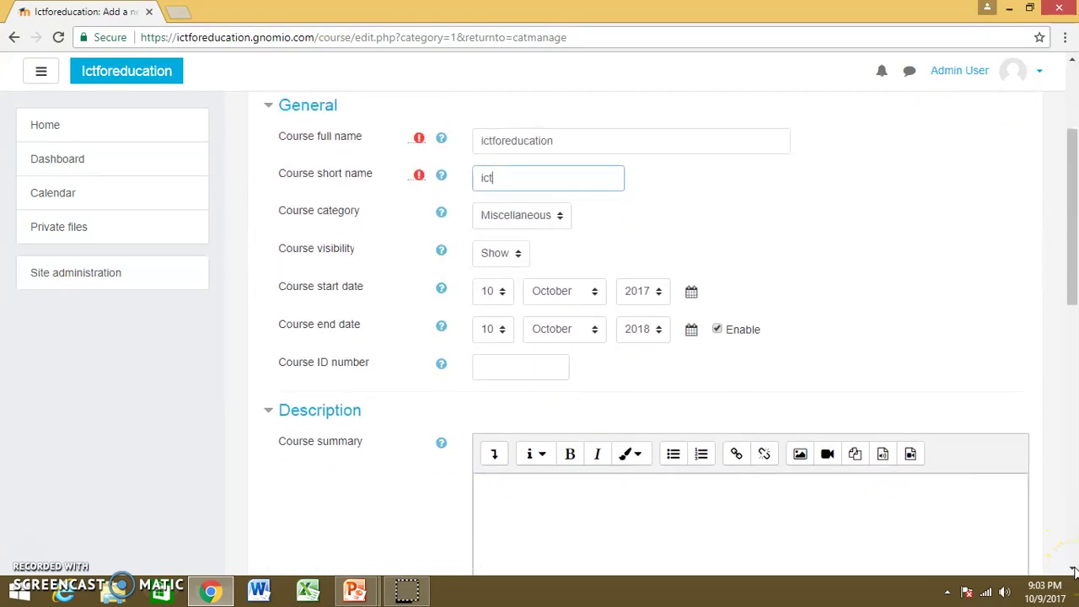
left_click(534, 365)
left_click(695, 502)
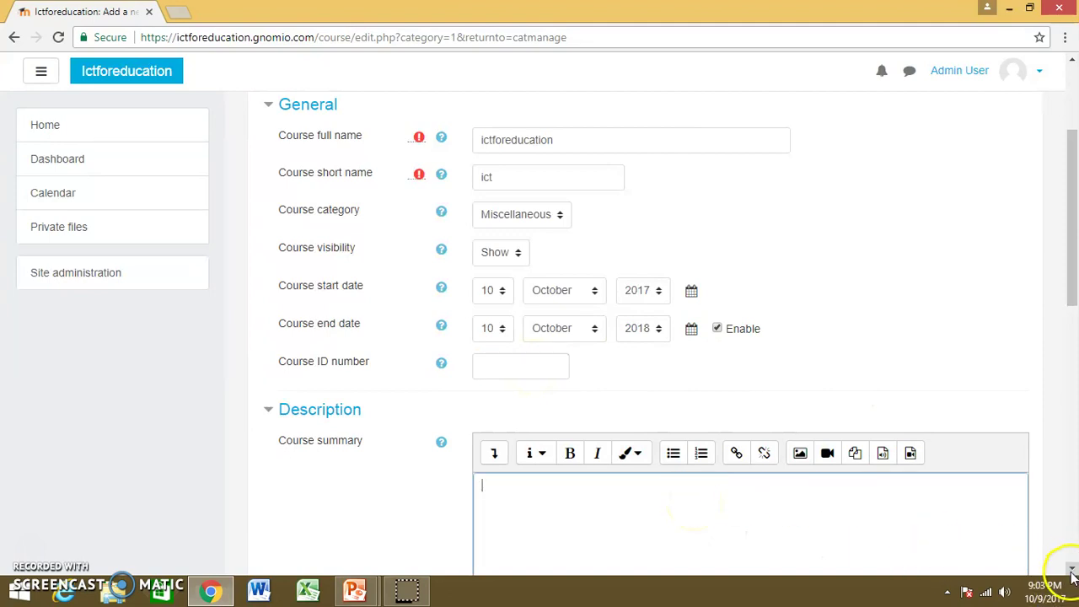
scroll(1073, 571, "down", 5)
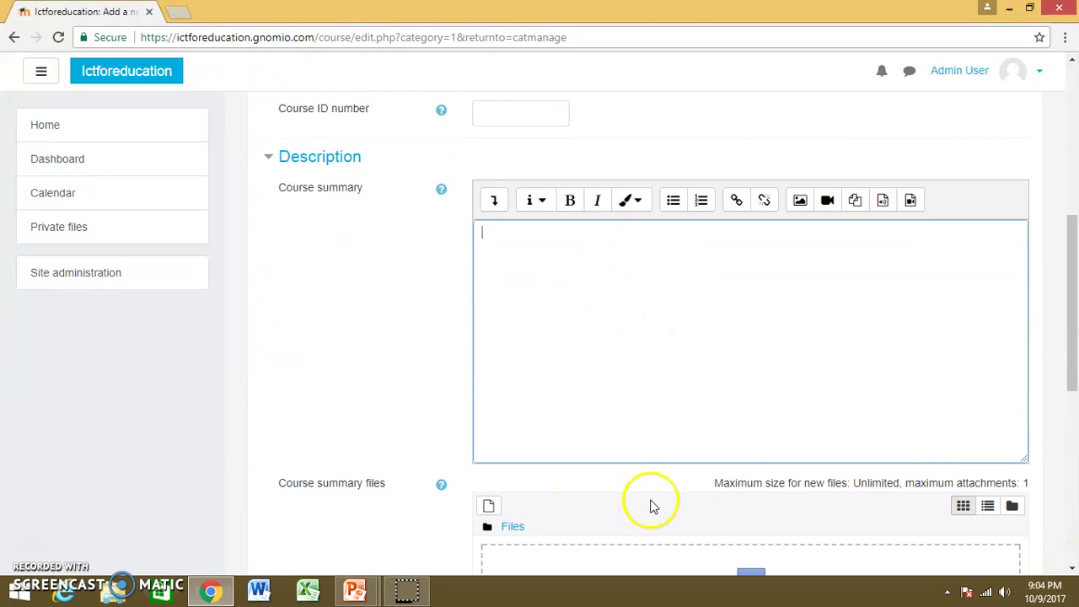
scroll(1073, 572, "down", 3)
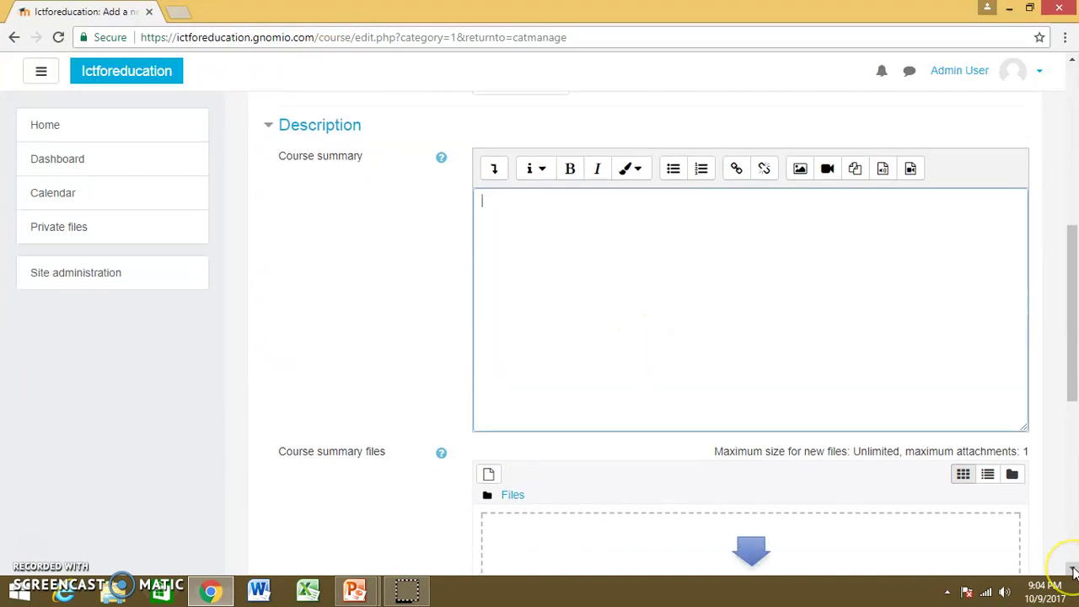
scroll(1073, 571, "down", 2)
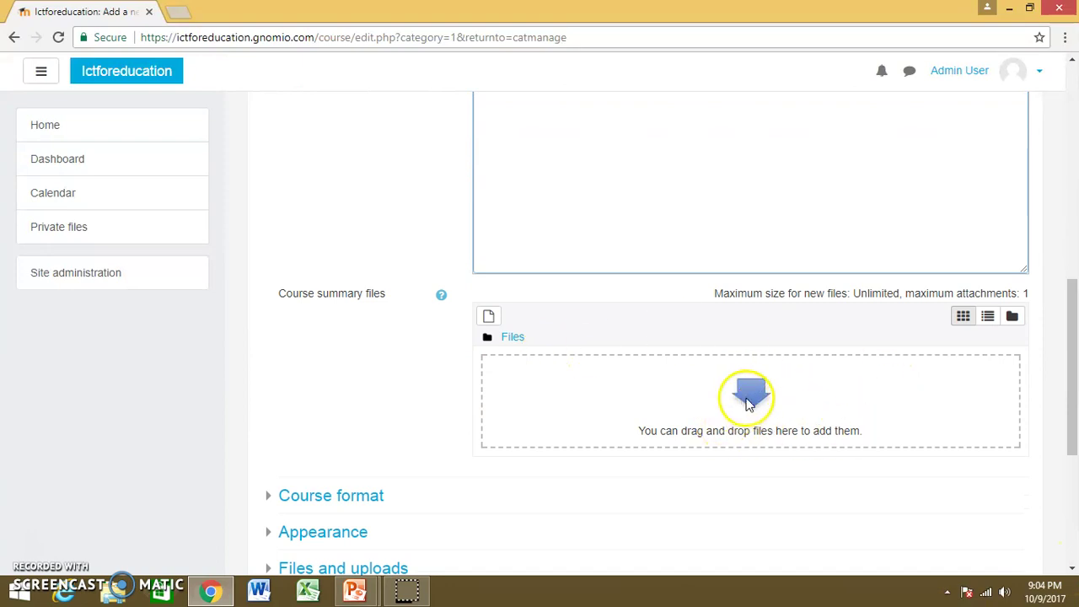
- Set course format to Topics with 2 sections and hidden sections shown collapsed
left_click(317, 504)
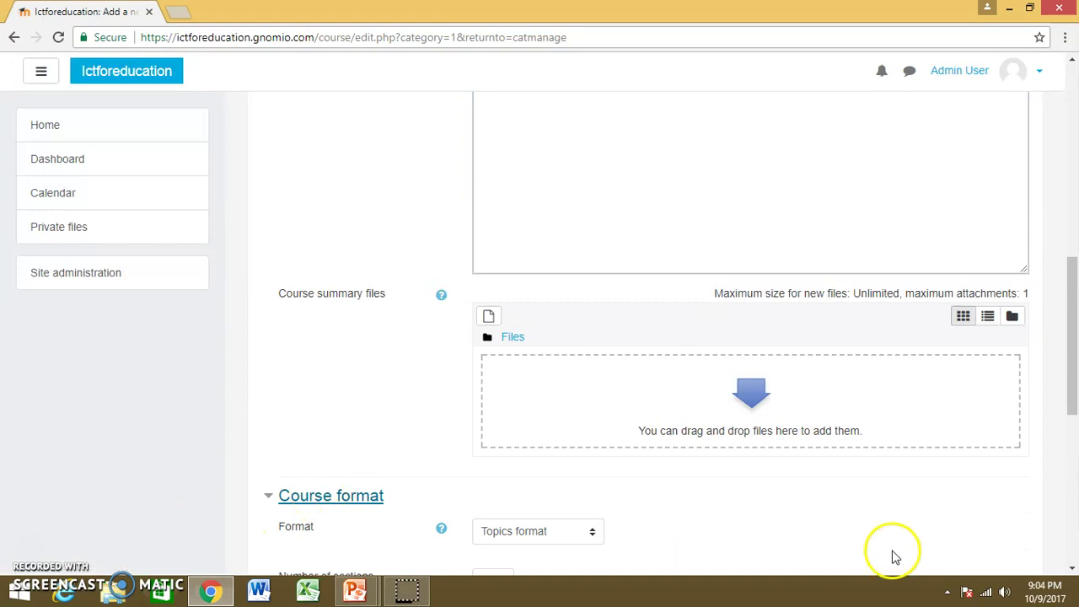
scroll(1073, 571, "down", 4)
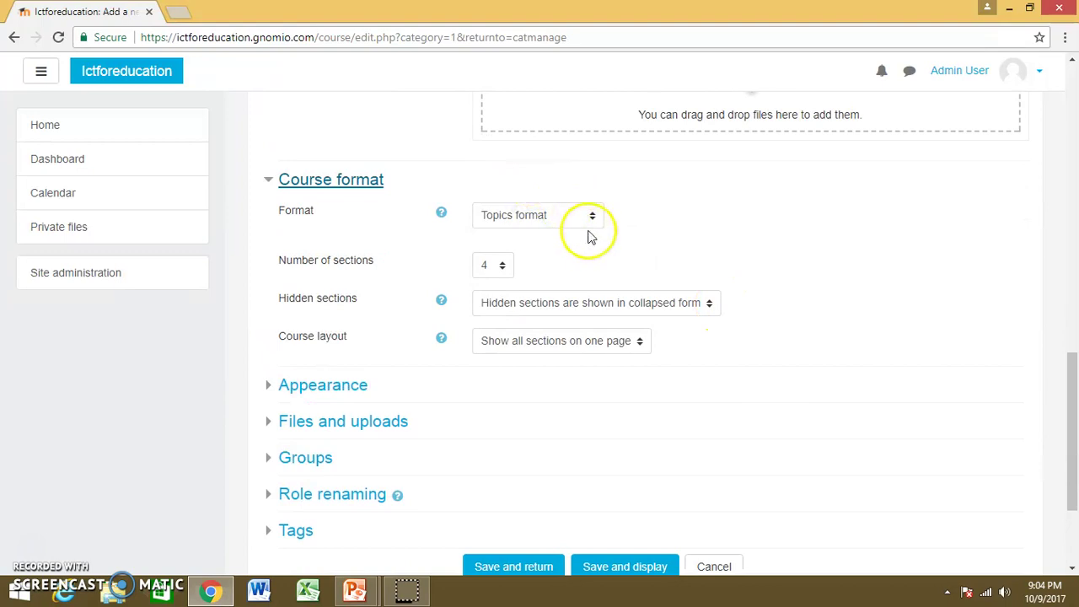
left_click(594, 224)
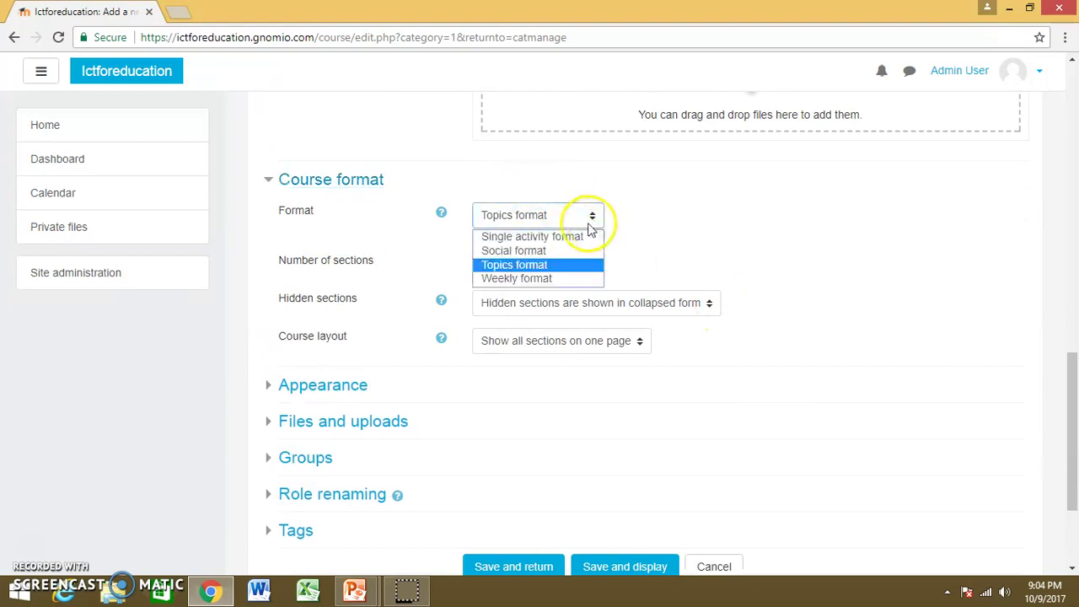
left_click(542, 267)
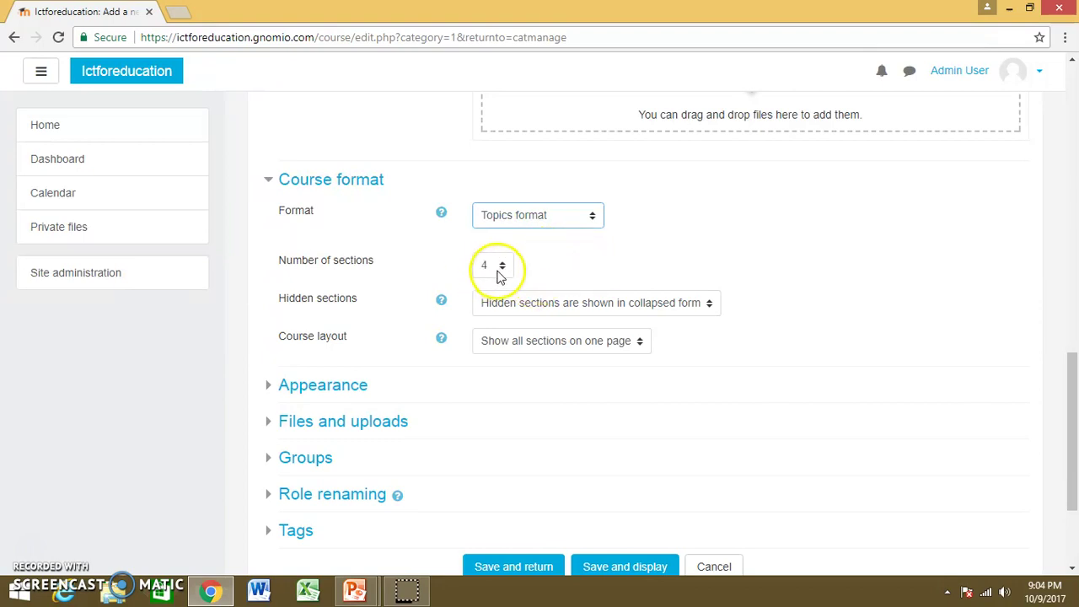
left_click(501, 268)
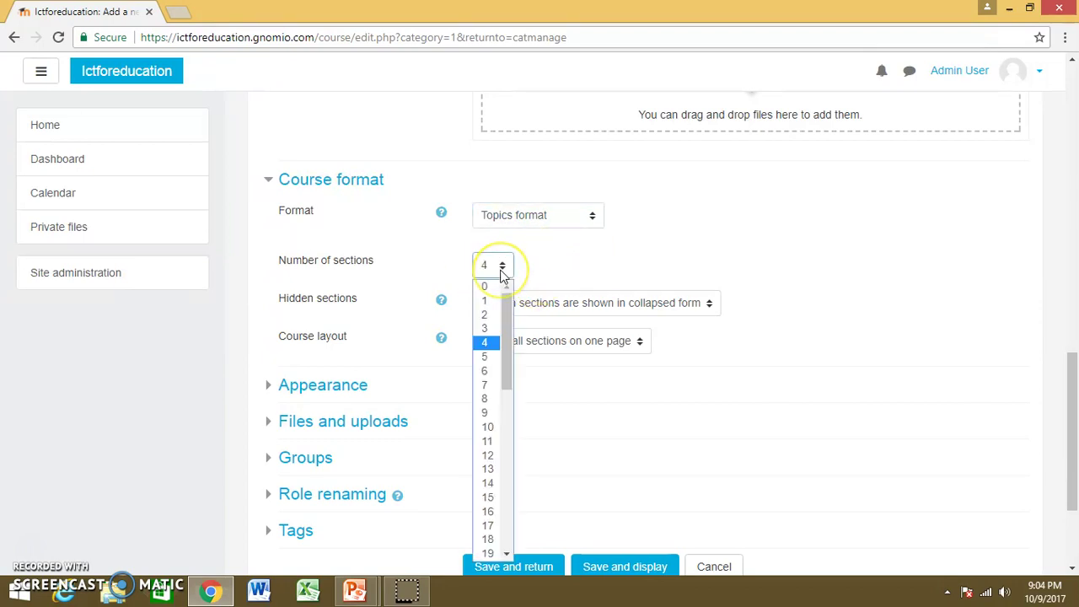
left_click(485, 313)
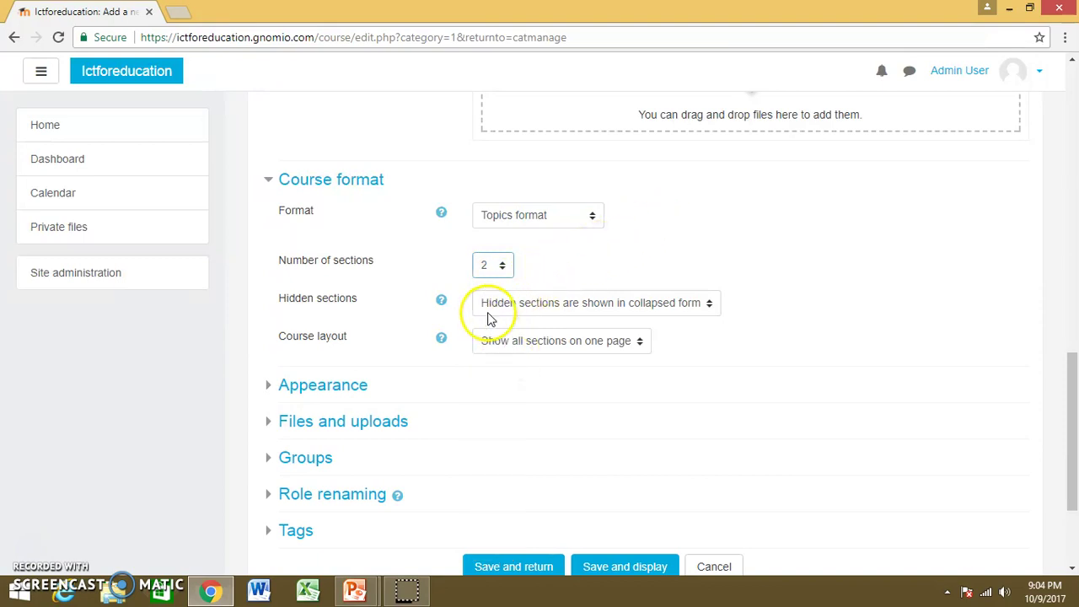
left_click(697, 311)
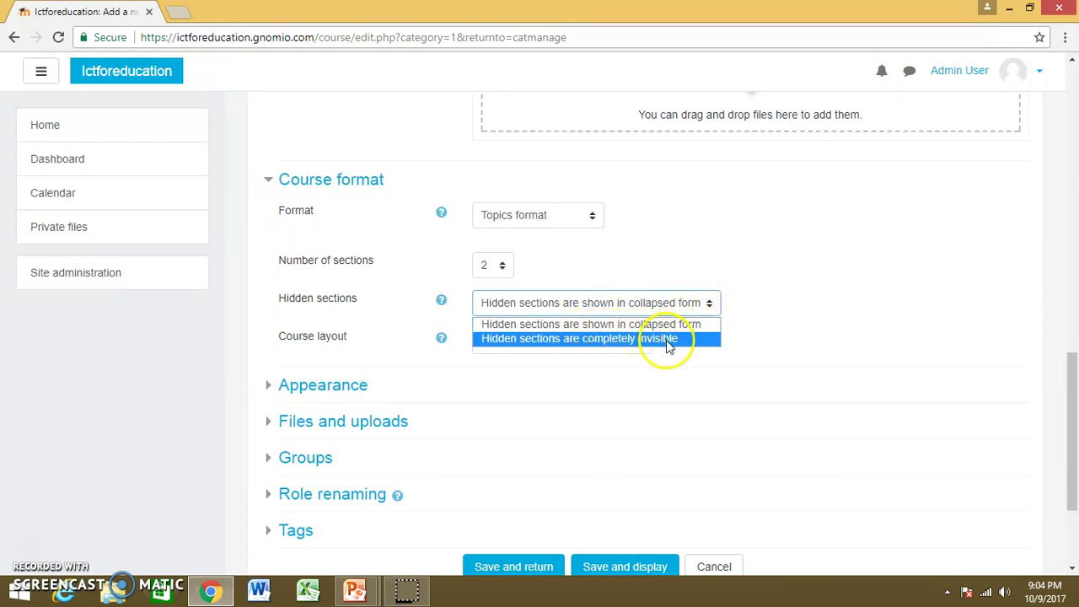
left_click(680, 325)
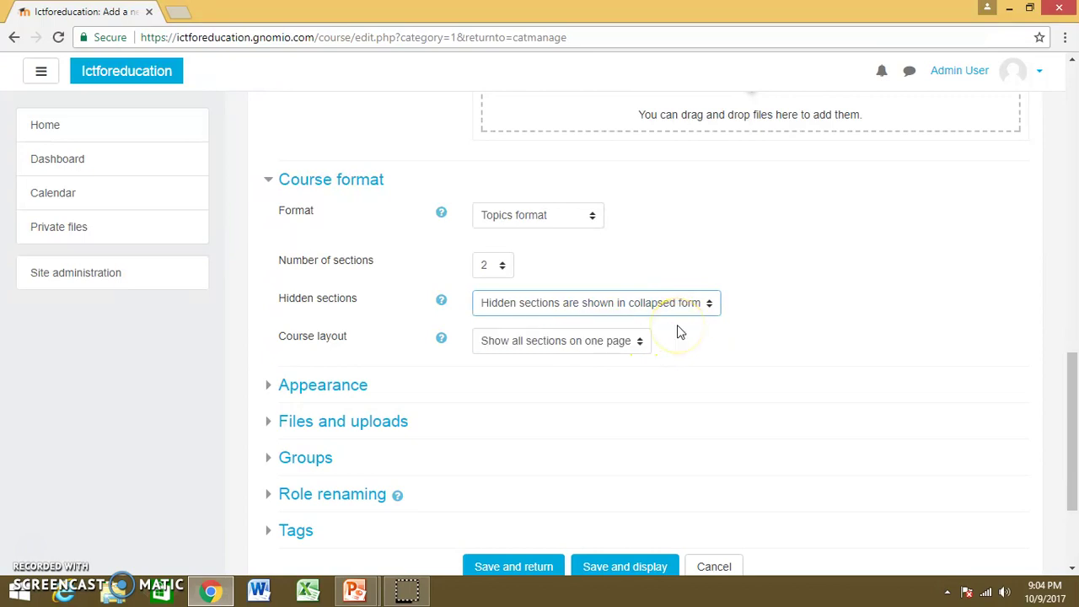
- Set the course layout to 'Show all sections on one page'
left_click(618, 348)
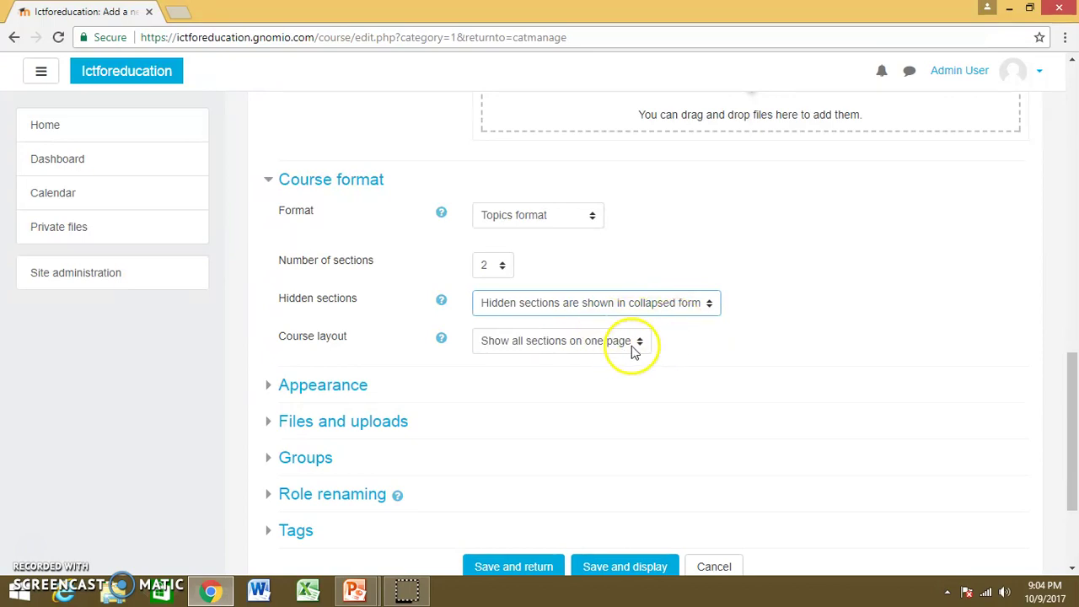
left_click(638, 346)
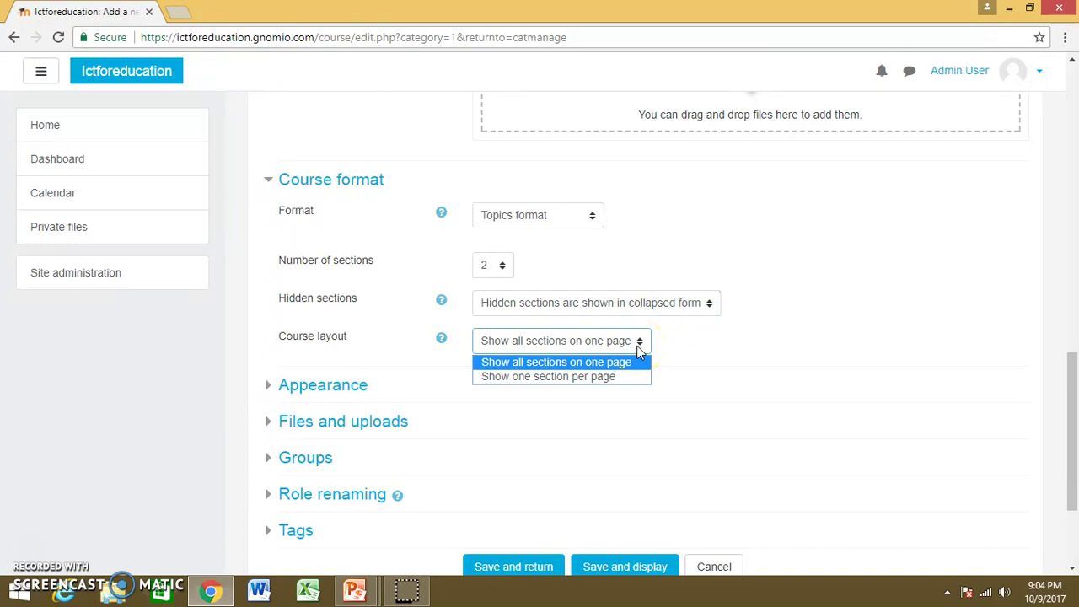
left_click(580, 362)
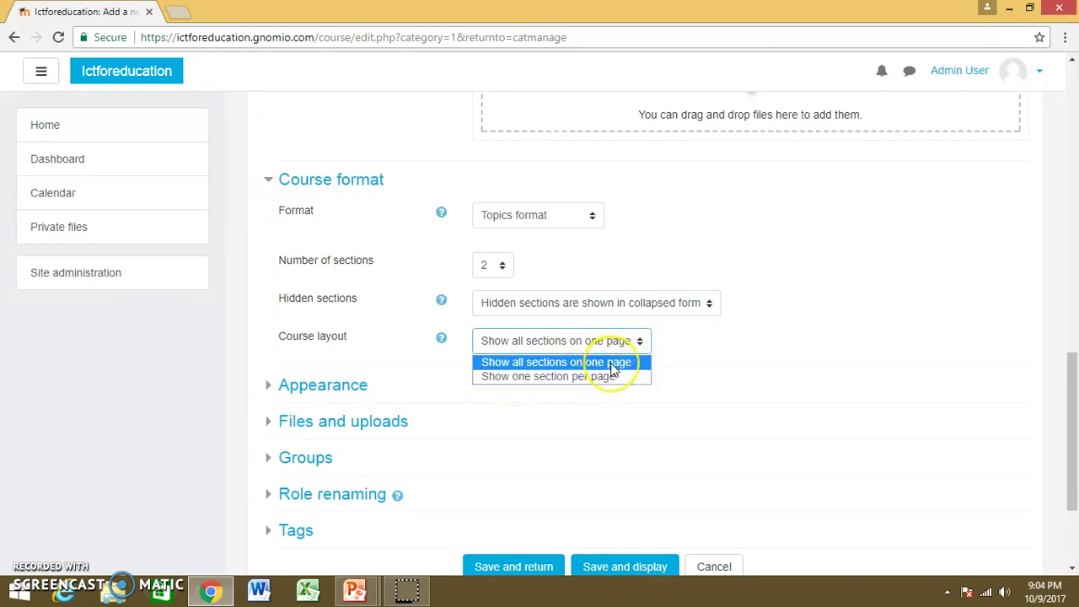
left_click(613, 370)
left_click_drag(612, 369, 502, 389)
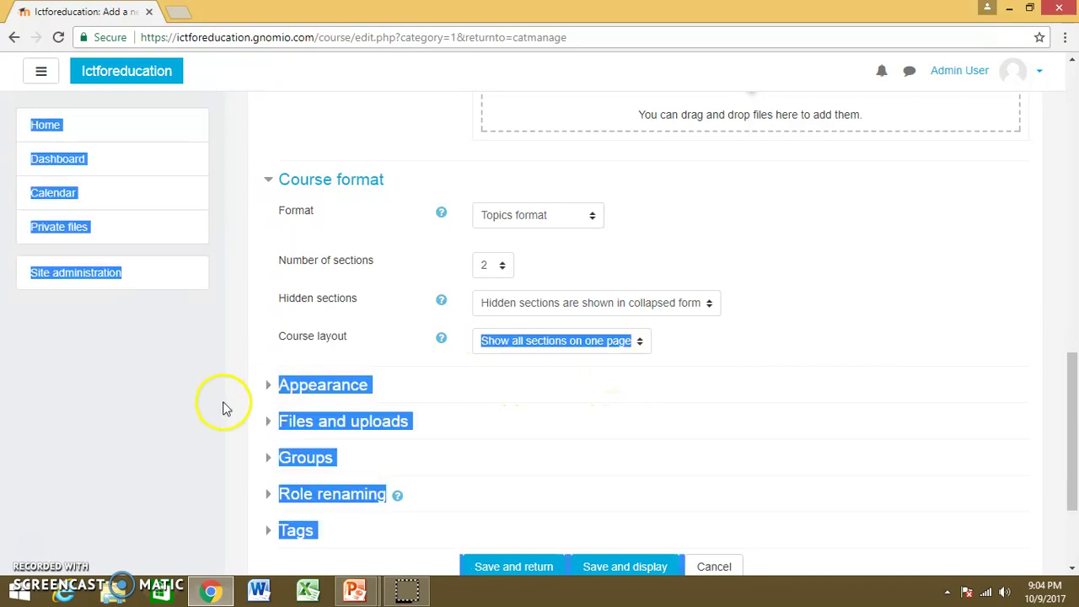
left_click(497, 388)
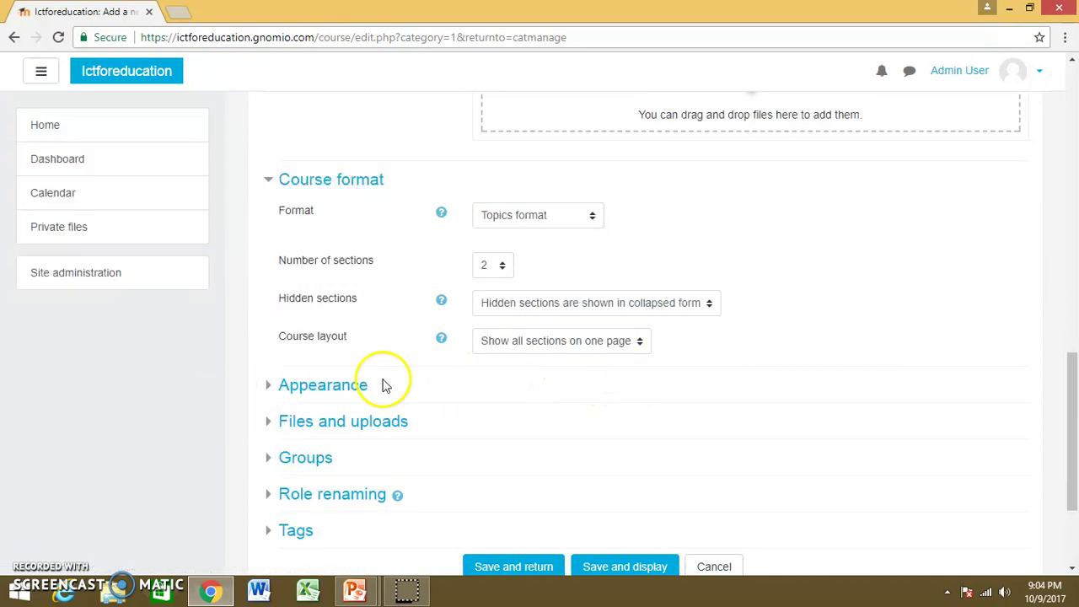
- In Appearance, leave Force language and Force calendar type at Do not force
left_click(327, 393)
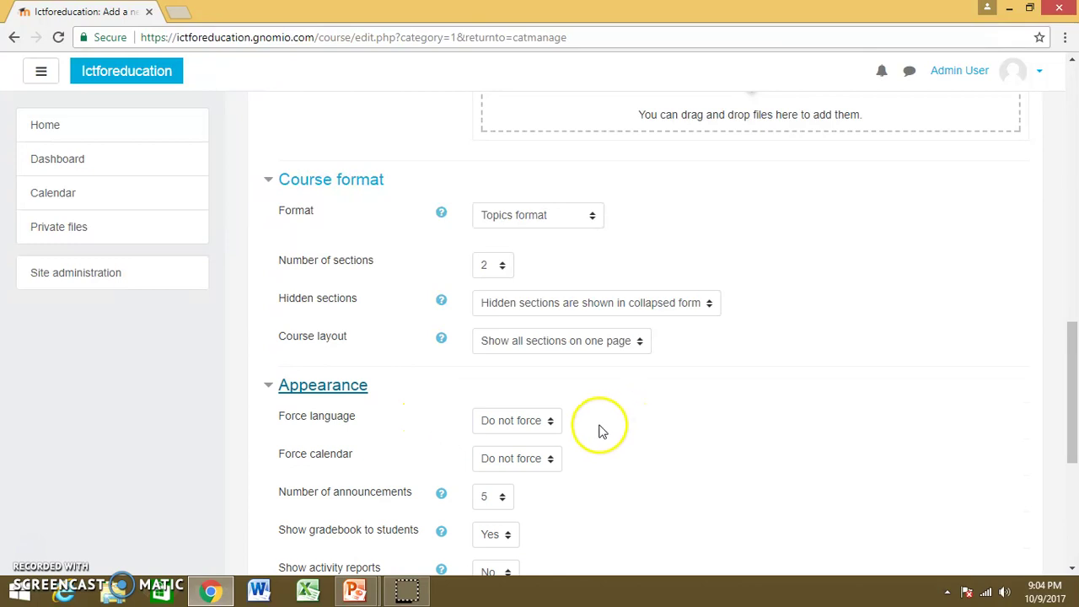
left_click(548, 423)
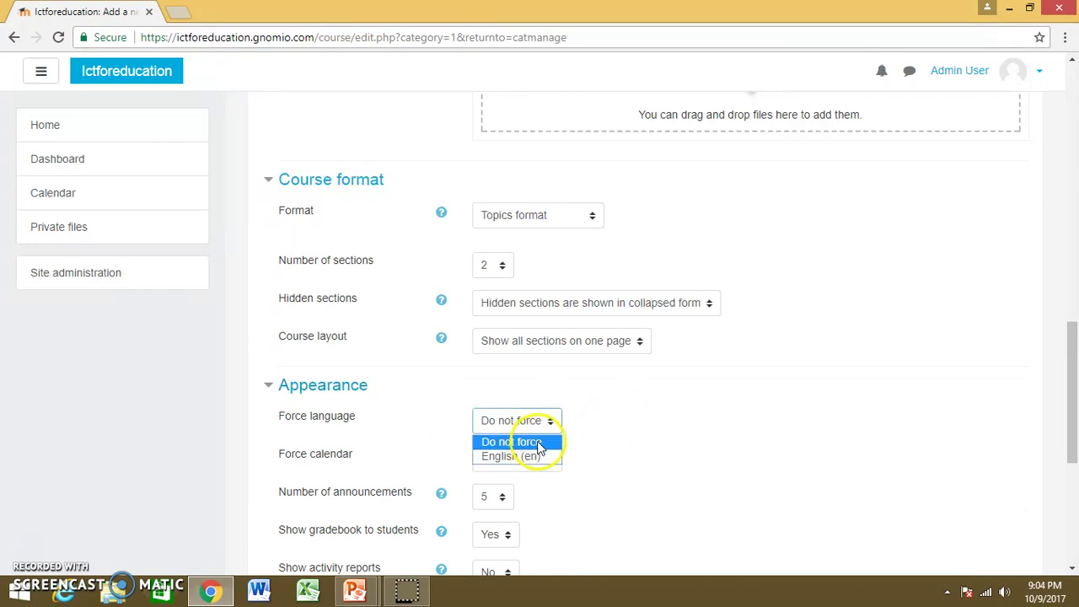
left_click(539, 445)
left_click(524, 466)
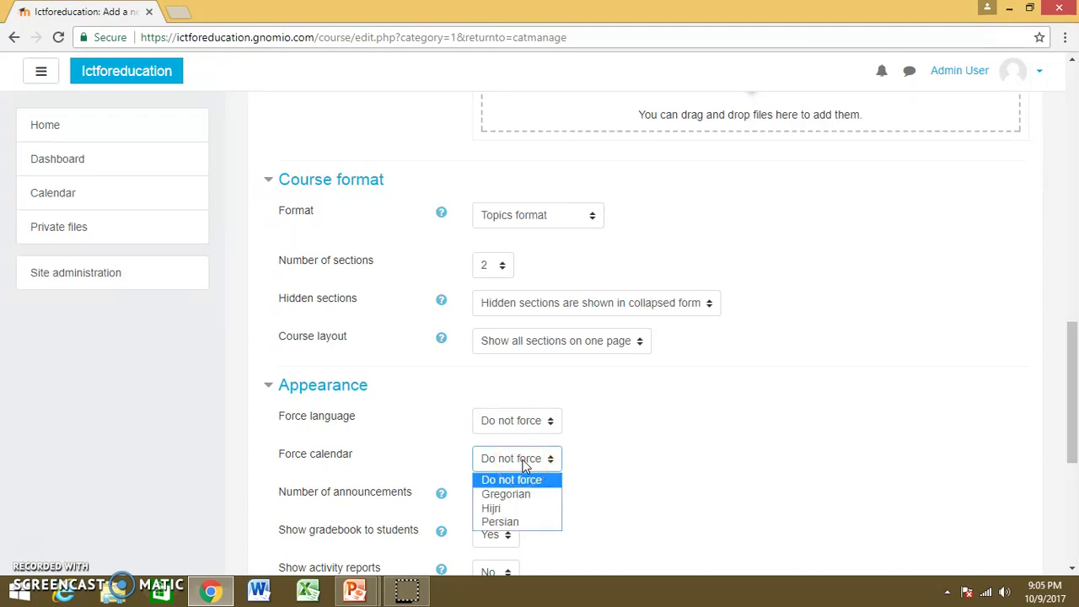
left_click(518, 493)
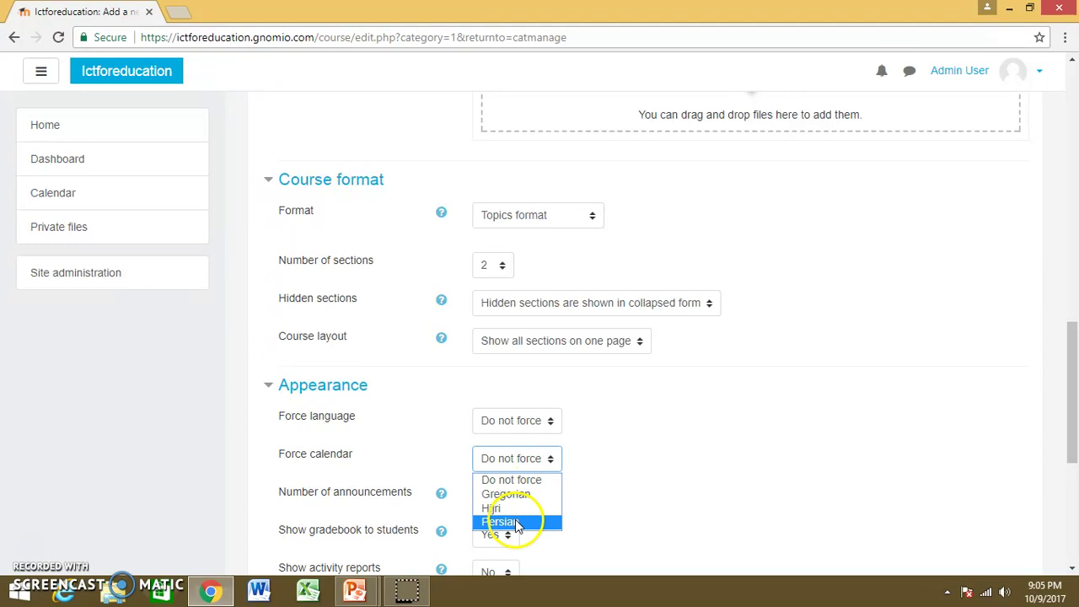
left_click(528, 480)
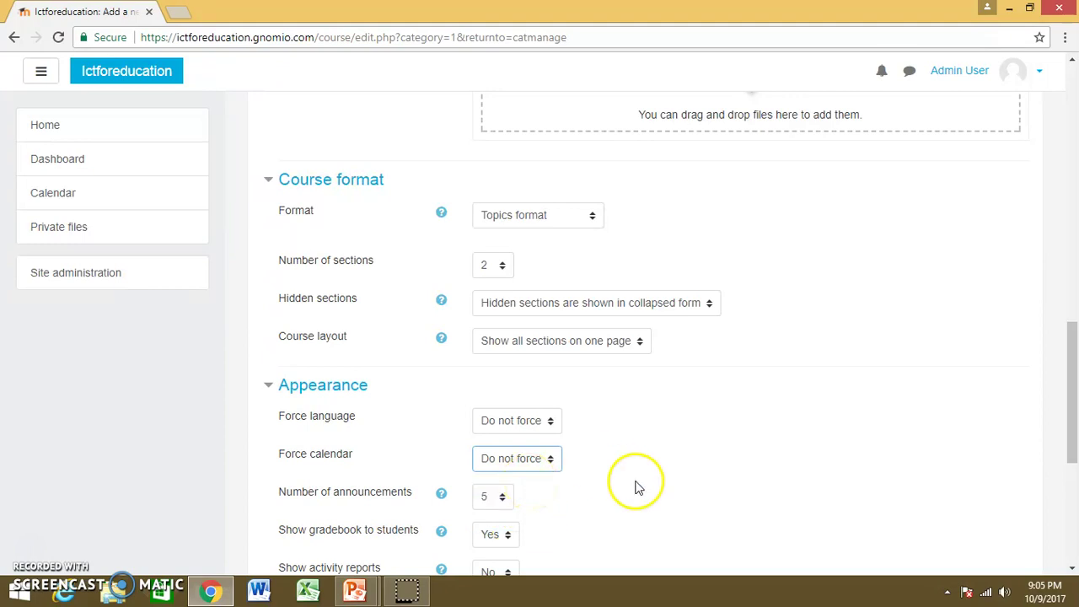
- Keep 5 announcements and gradebook shown, and set Show activity reports to Yes
left_click(502, 501)
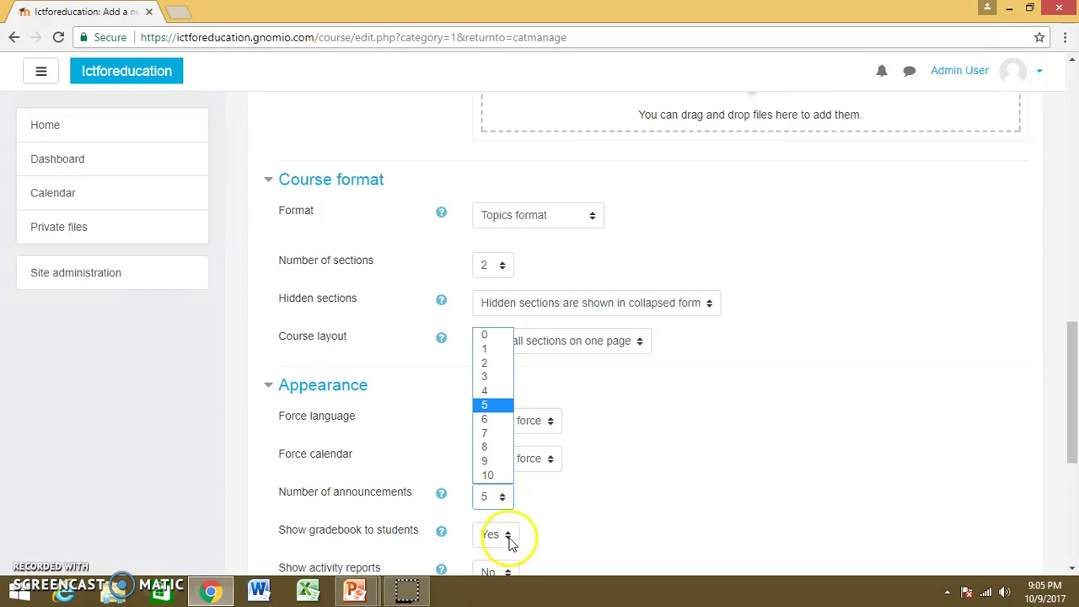
left_click(544, 519)
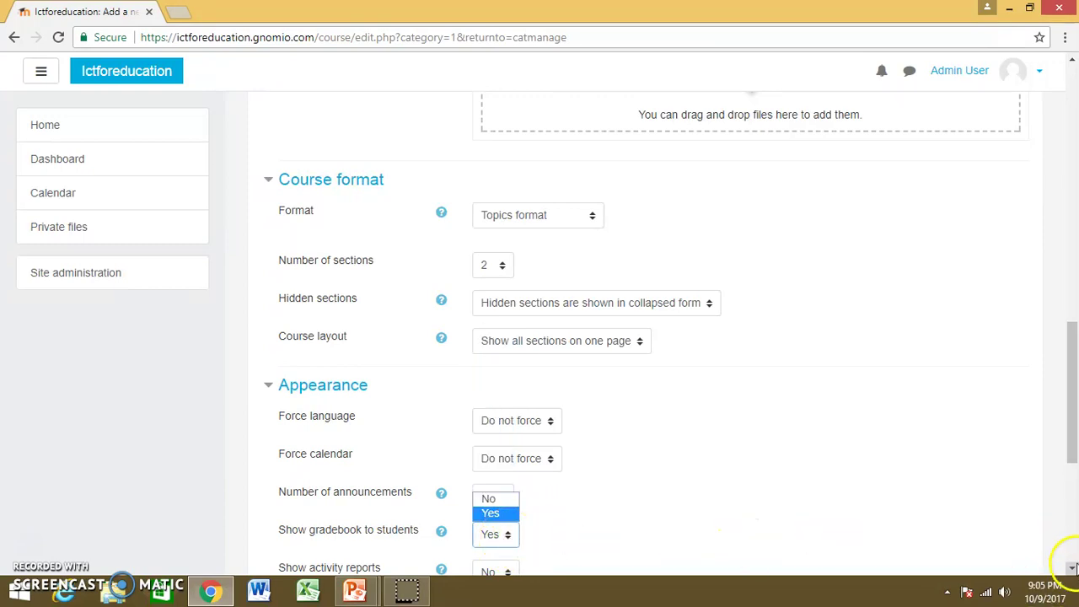
left_click(1072, 570)
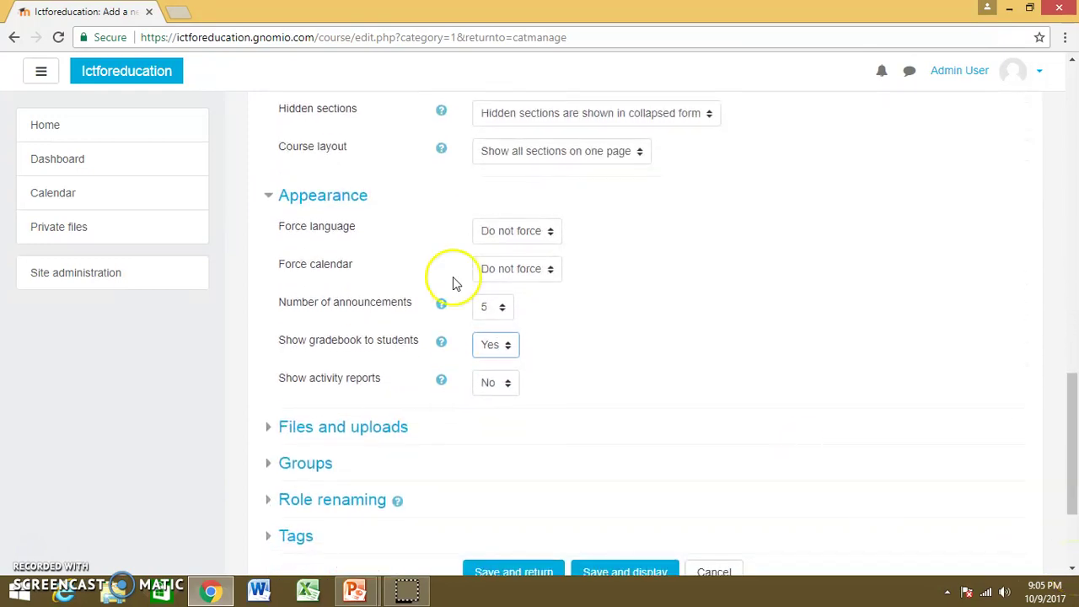
left_click(507, 384)
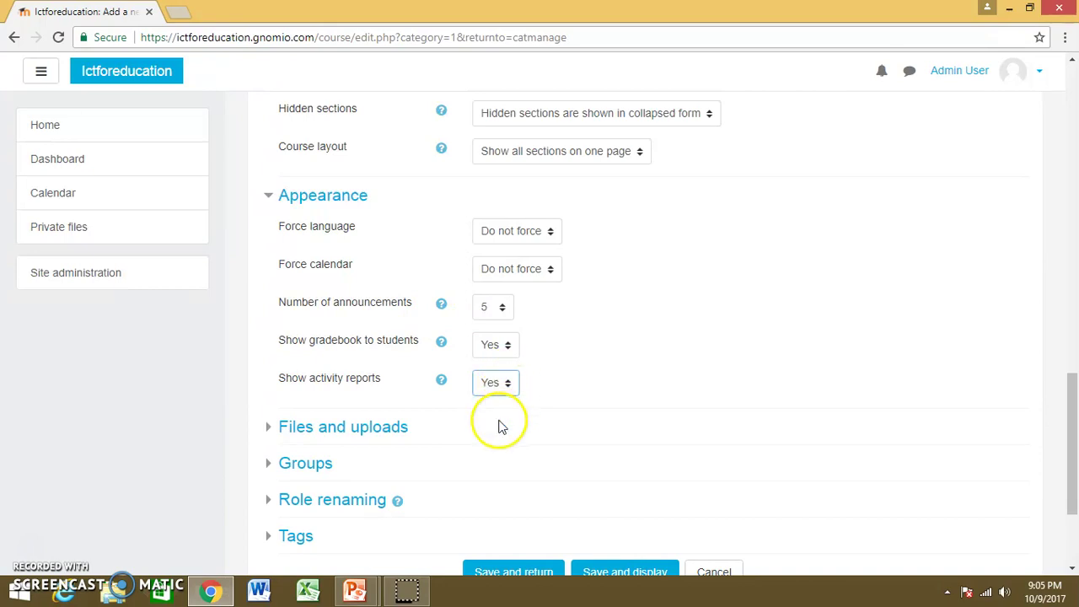
- Keep the 2MB maximum upload size and save the course with Save and return
left_click(372, 435)
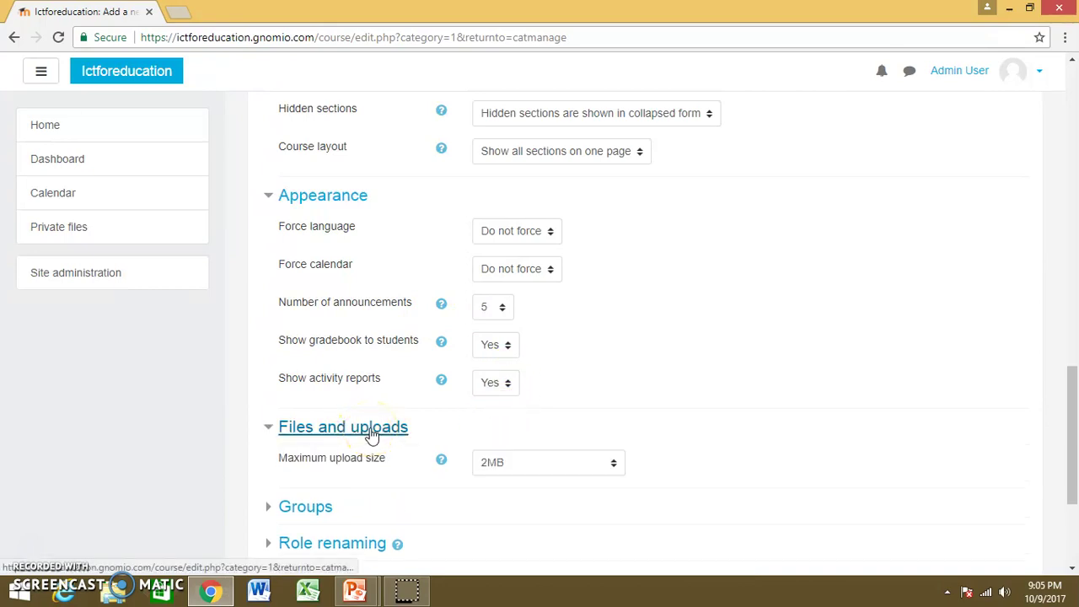
left_click(613, 469)
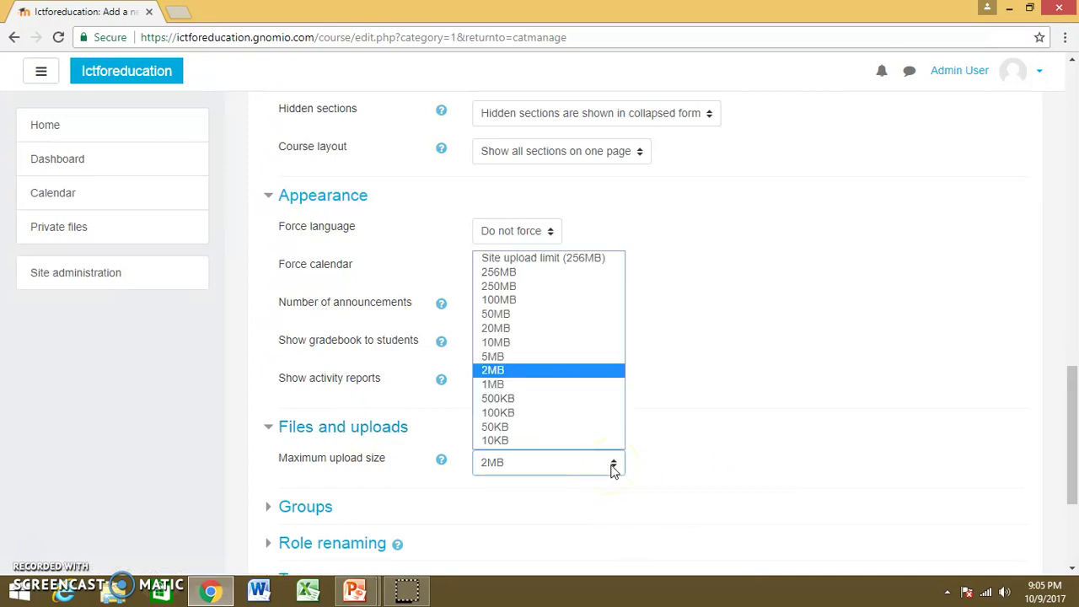
left_click(572, 378)
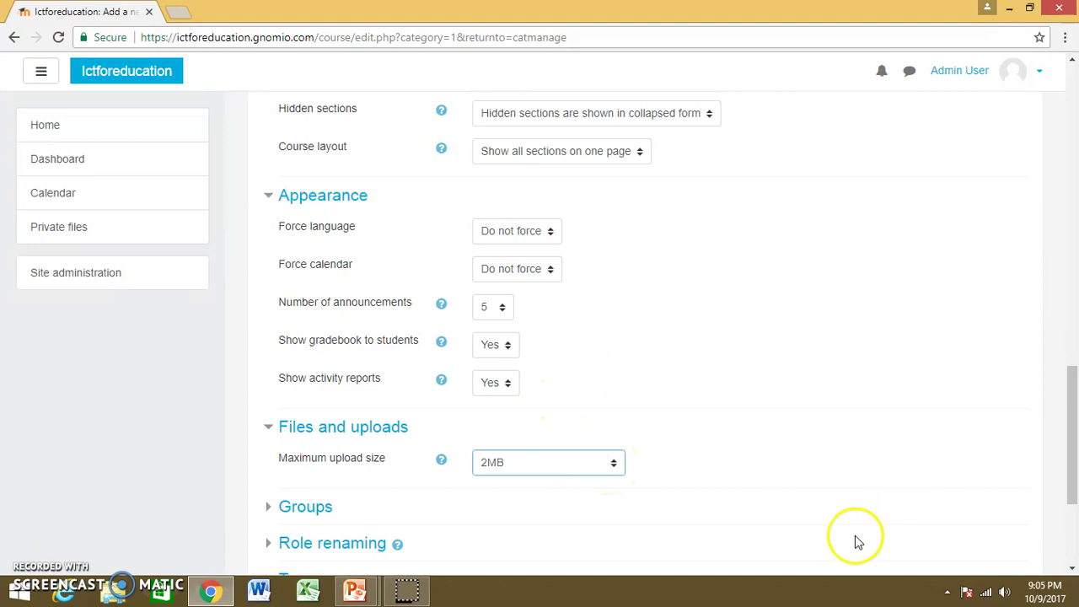
left_click(1072, 569)
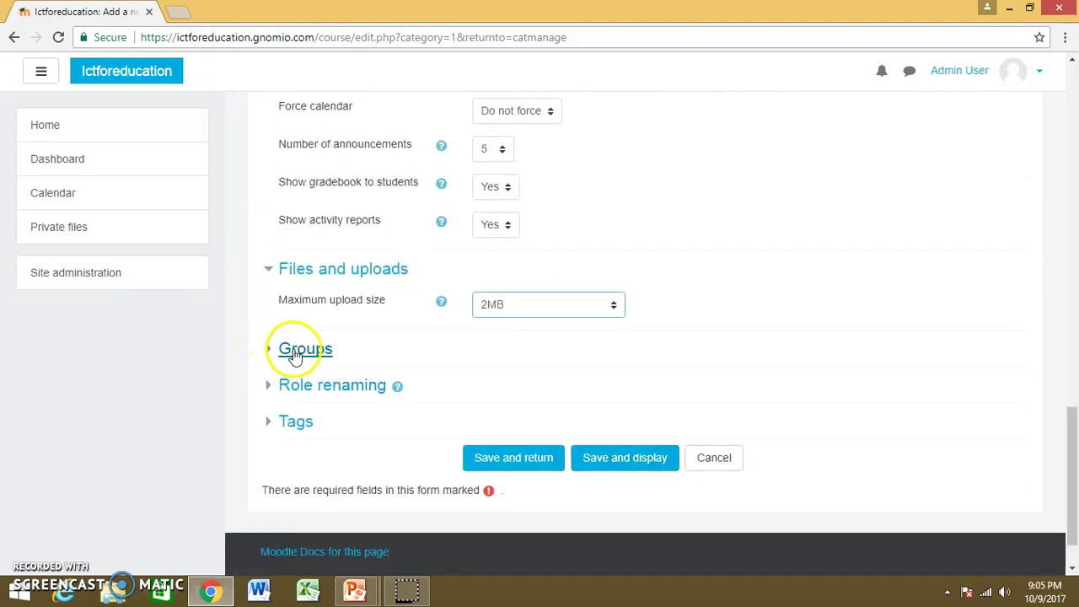
left_click(533, 466)
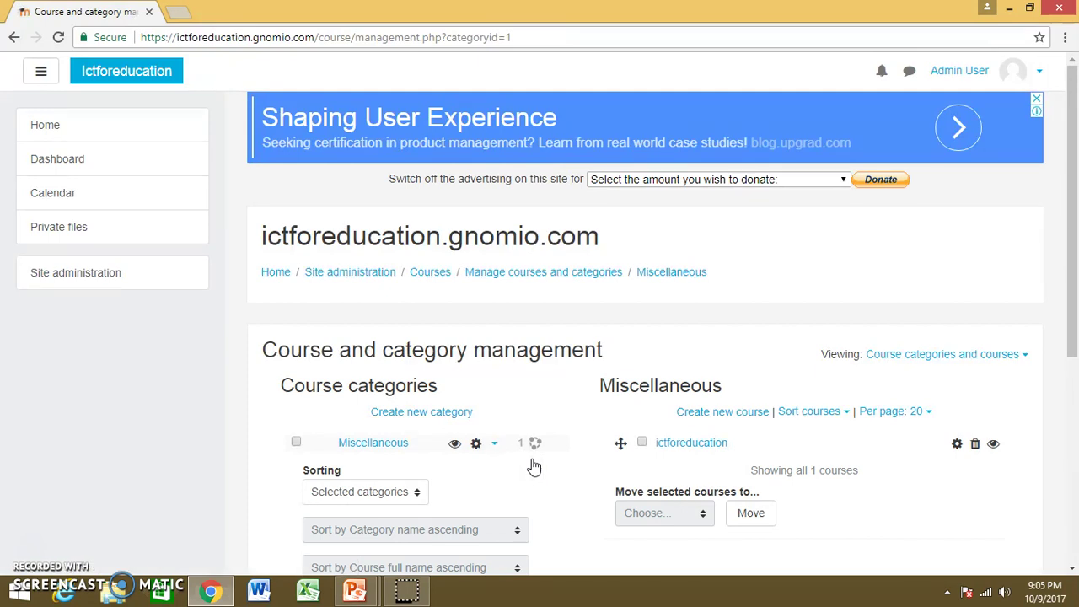
- Go to the site Home and open the ictforeducation course from Available courses
left_click(87, 131)
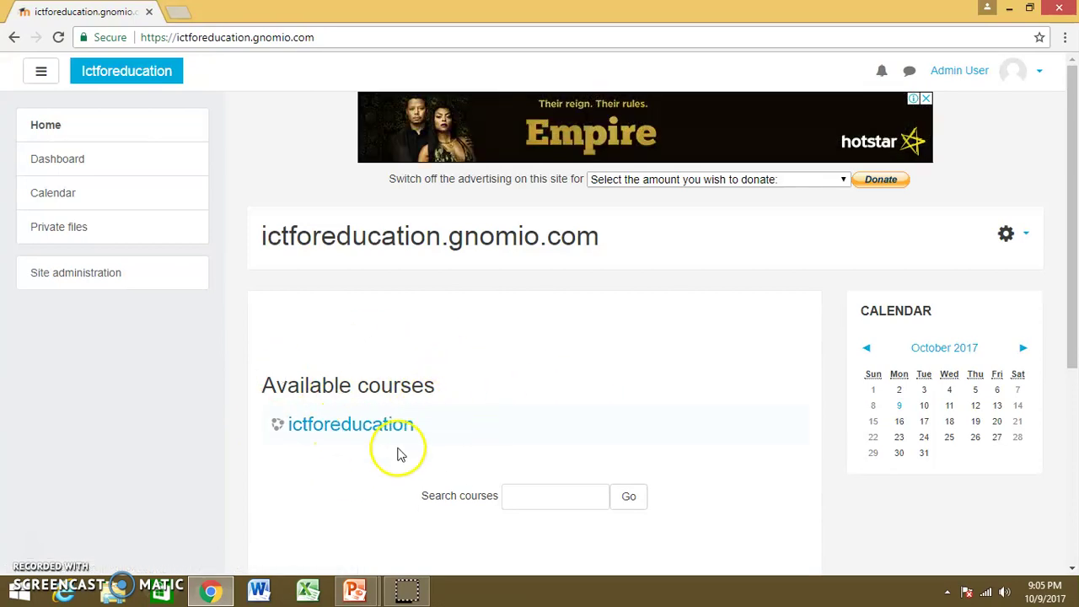
left_click(1070, 570)
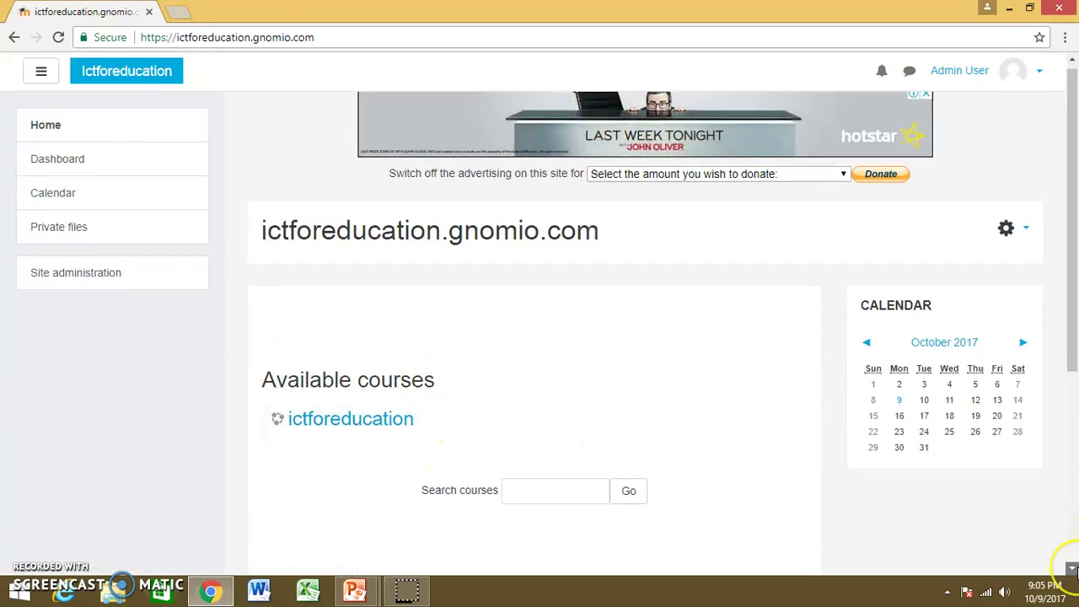
scroll(1071, 570, "down", 2)
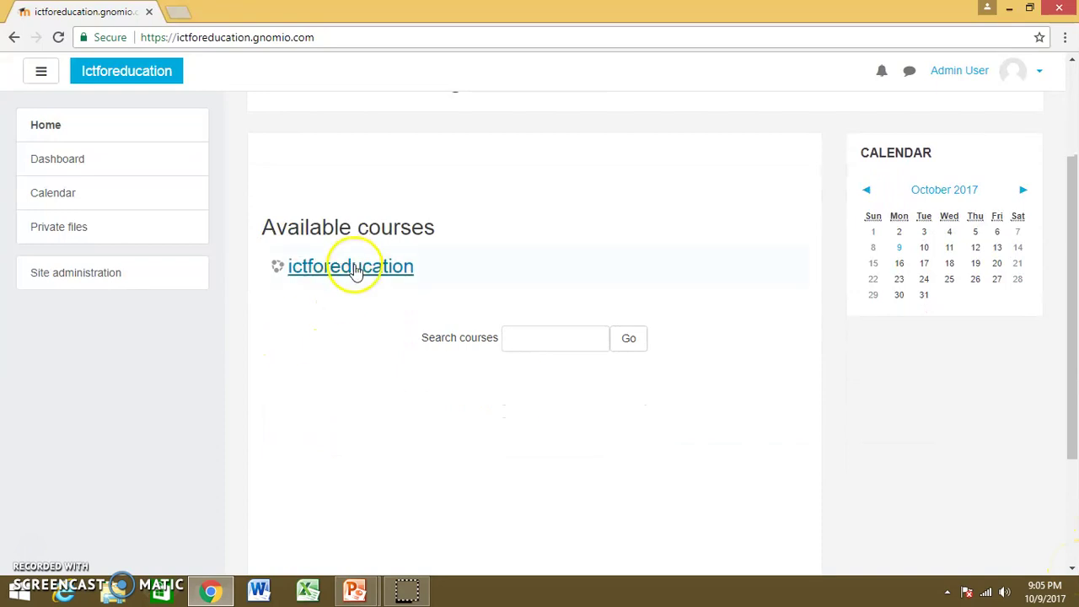
left_click(356, 268)
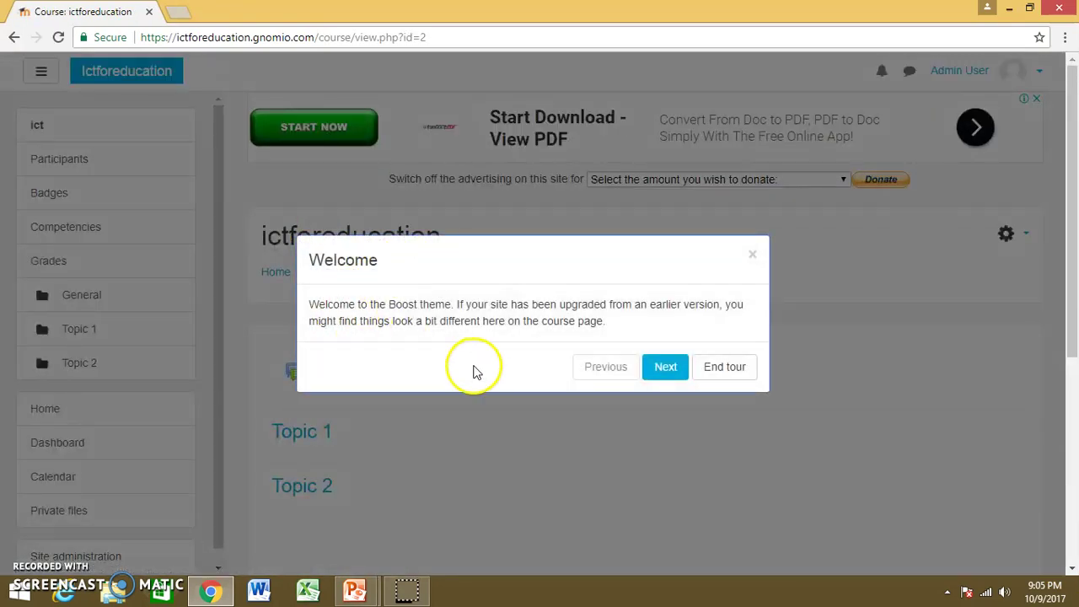
- End the welcome tour on the course page and open the course gear menu
left_click(727, 371)
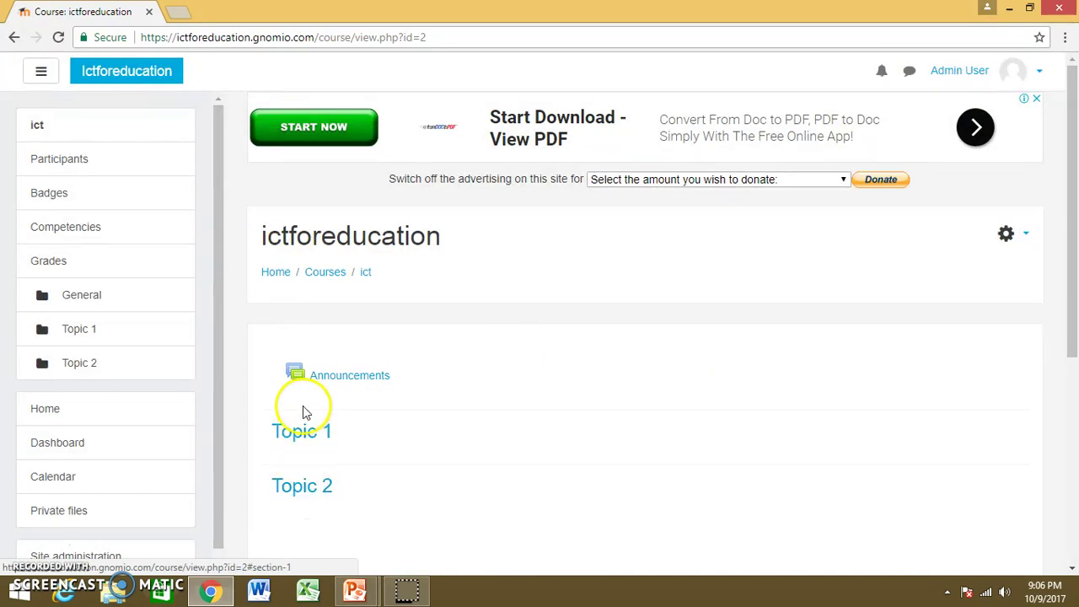
left_click(1072, 568)
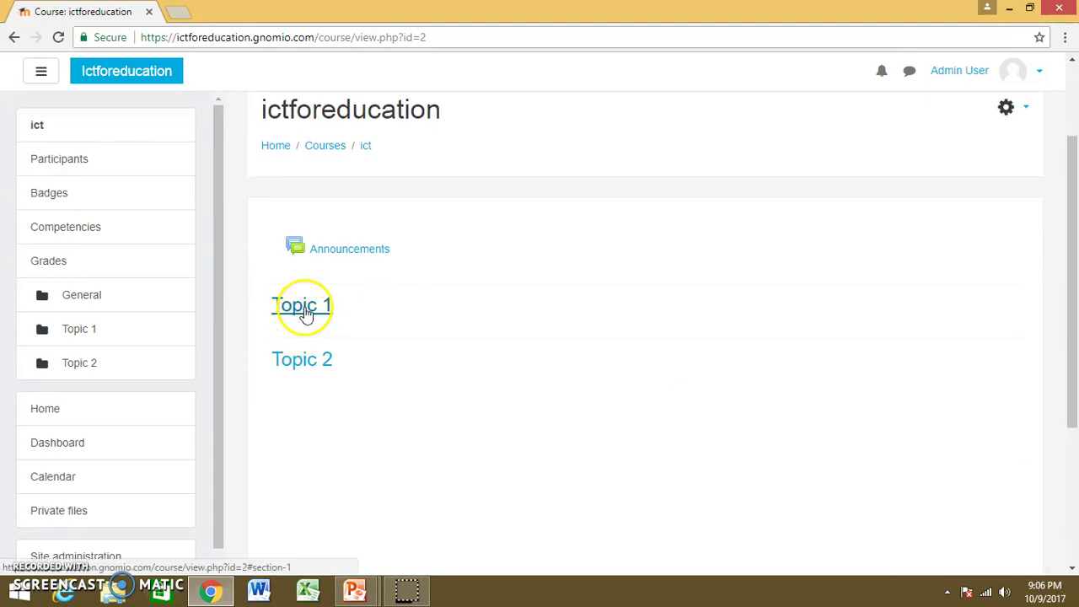
left_click(305, 311)
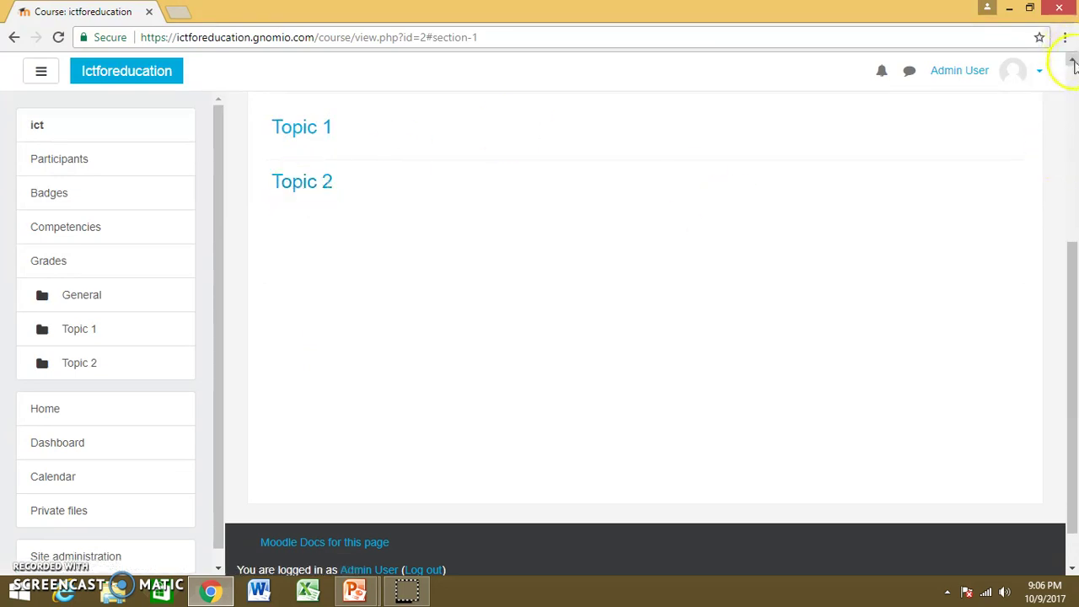
scroll(1073, 63, "up", 4)
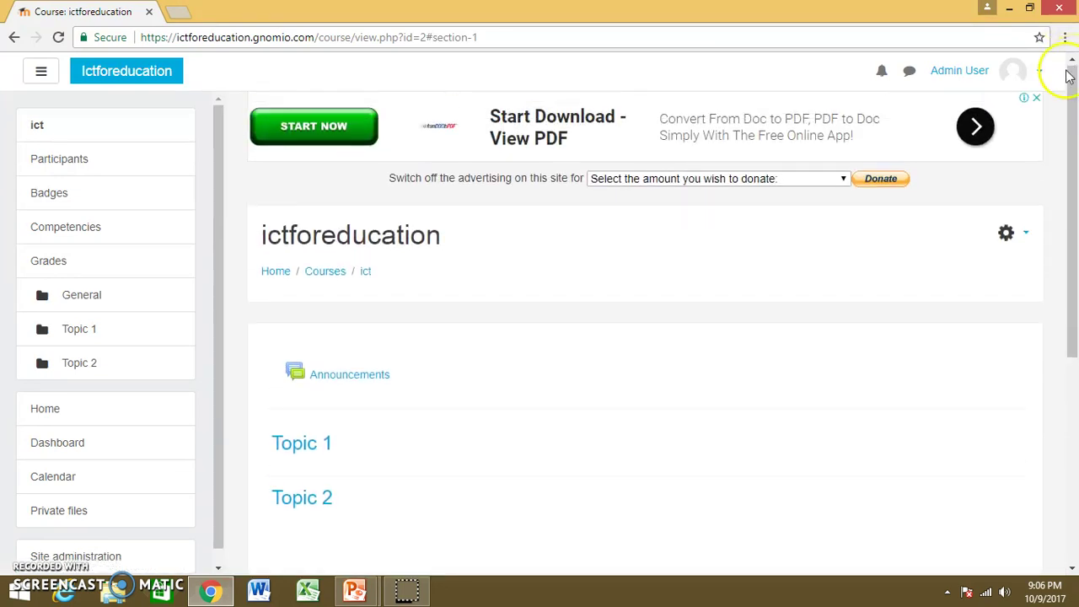
left_click(1023, 236)
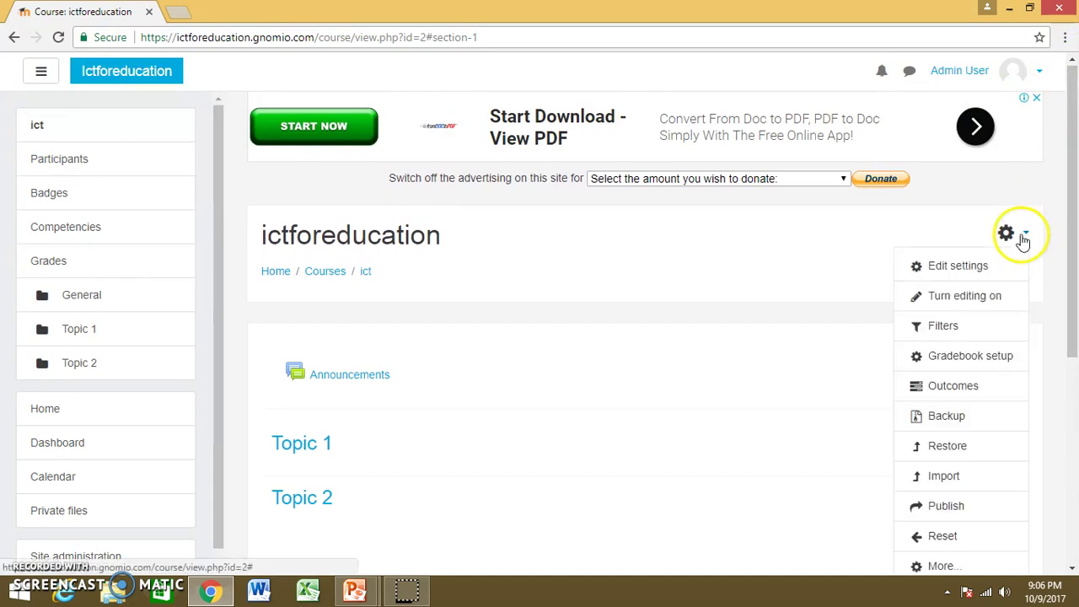
- Turn editing on, backing out of renaming Topic 1 and Topic 2 without changes
left_click(966, 300)
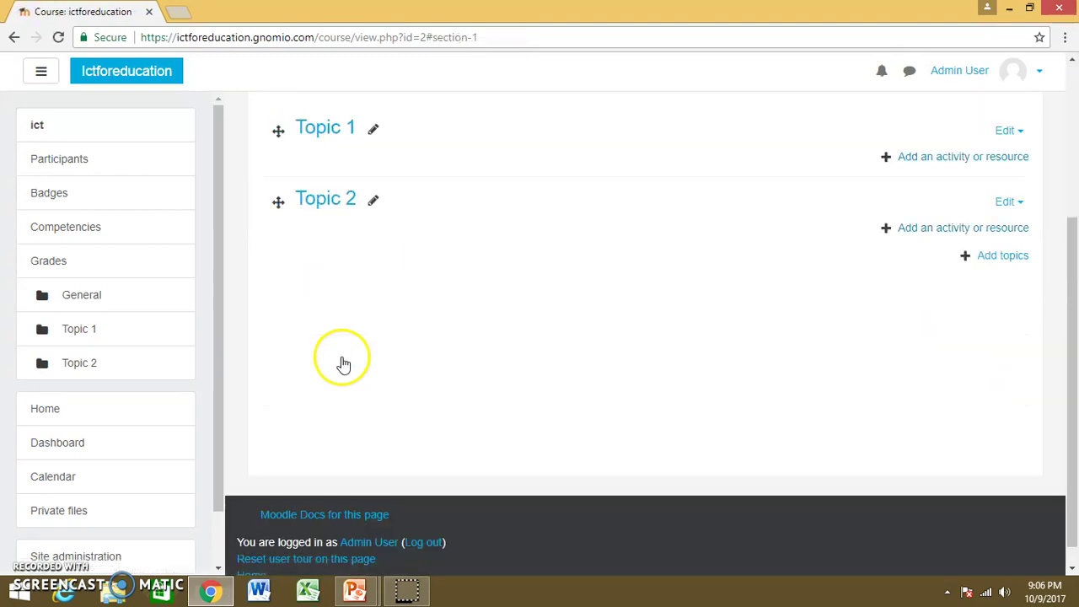
left_click(372, 132)
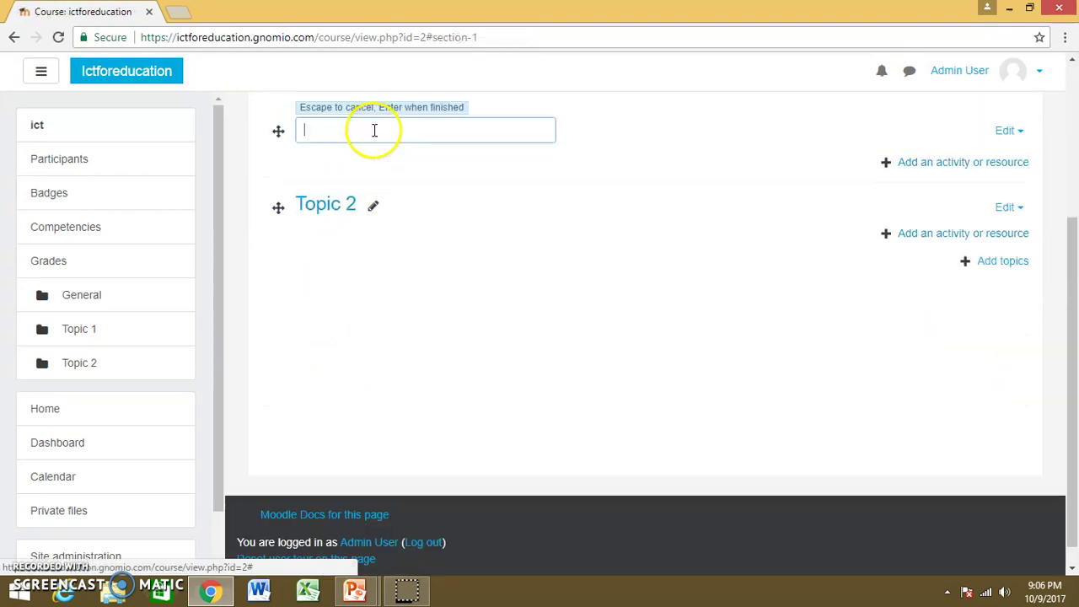
left_click(373, 206)
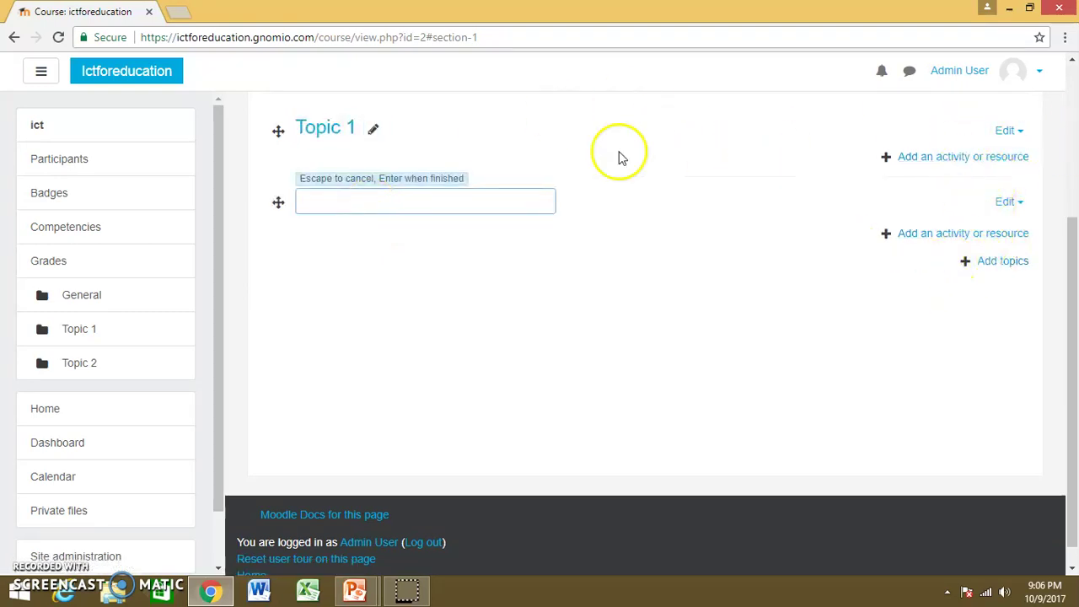
key("Return")
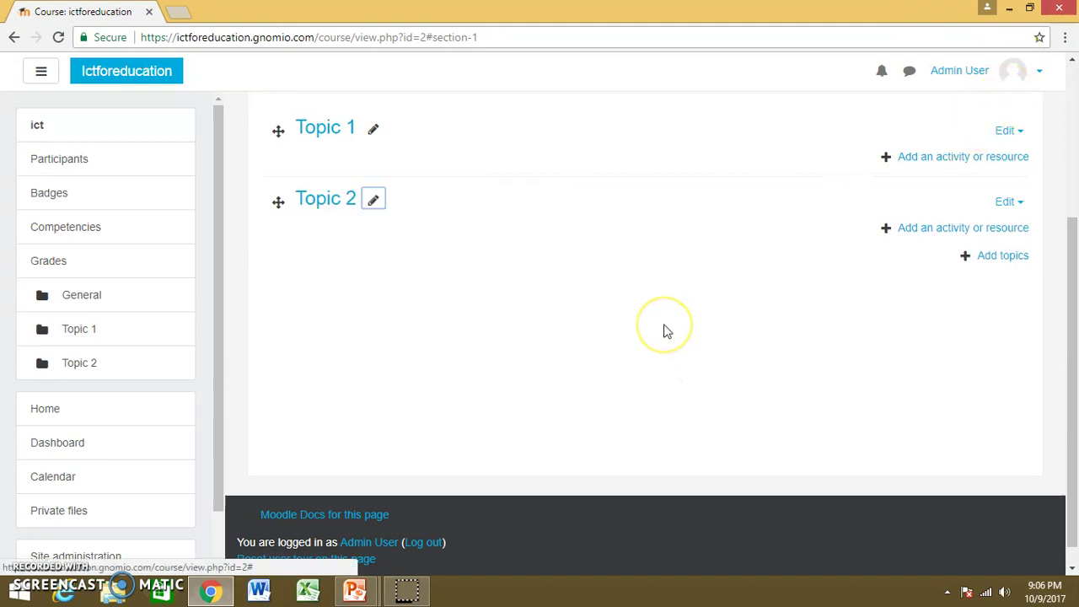